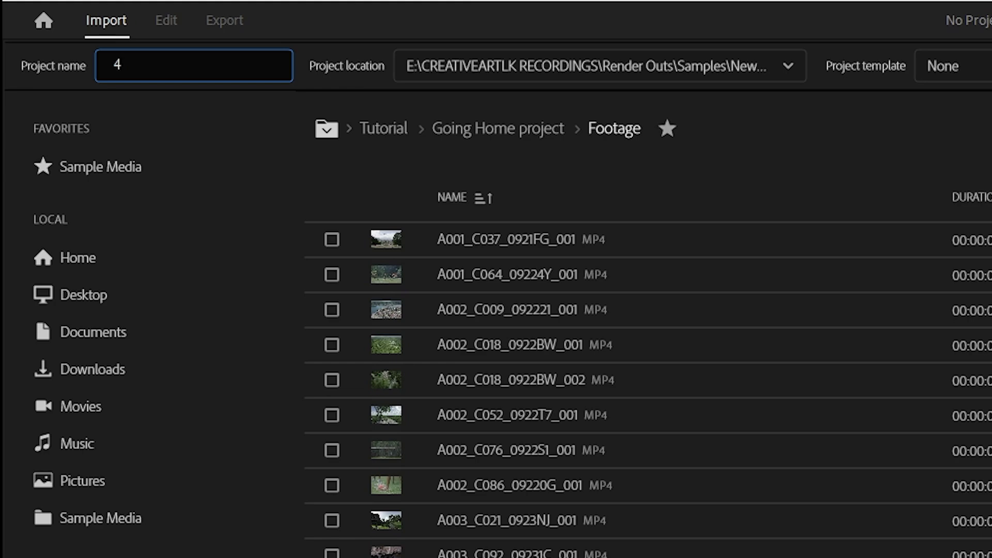
Create an empty project named '4K TO HD' without selecting any media
type("K TO")
type("UR")
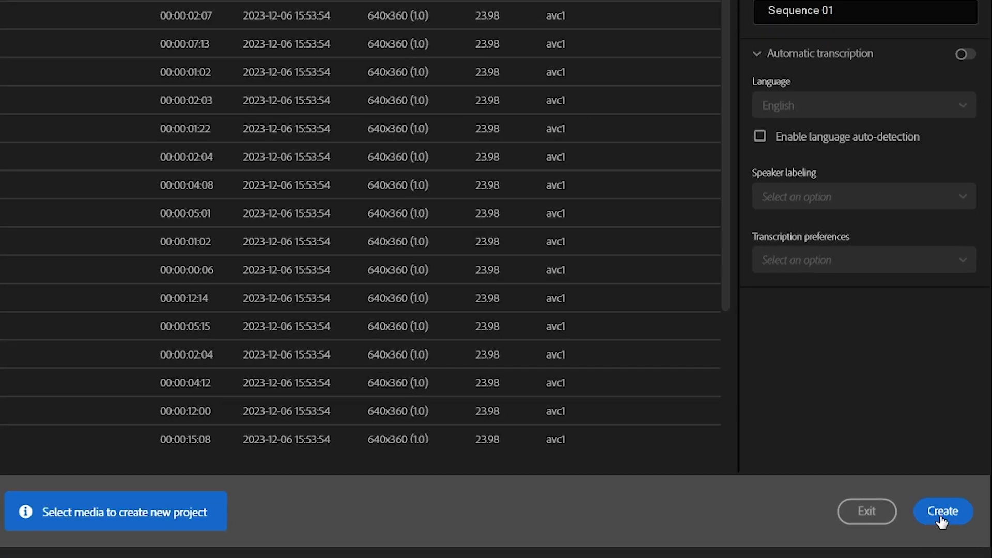
left_click(942, 511)
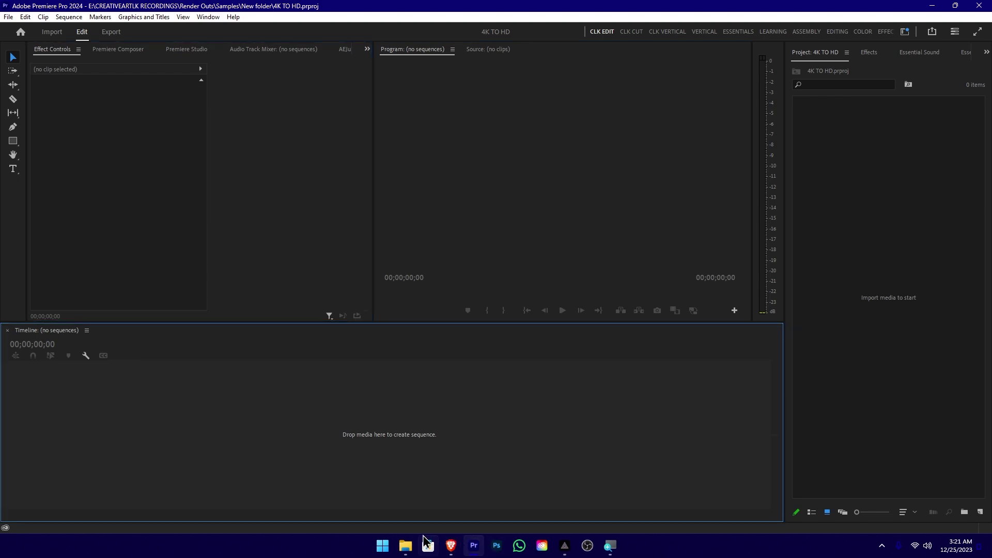
Drag Studio Rec 01.mov from the New folder Explorer window into the Project panel
mouse_move(405, 546)
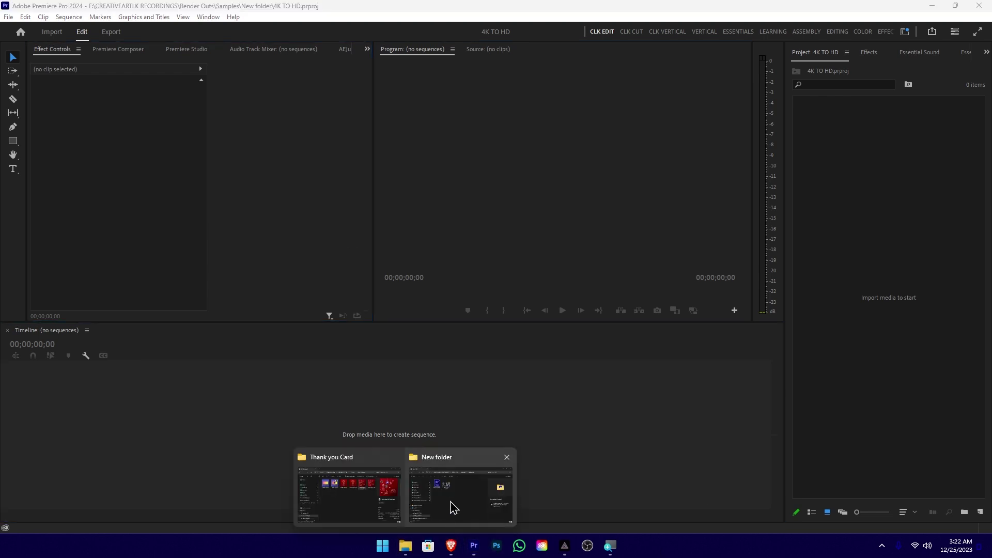
left_click(453, 505)
left_click_drag(560, 137, 462, 137)
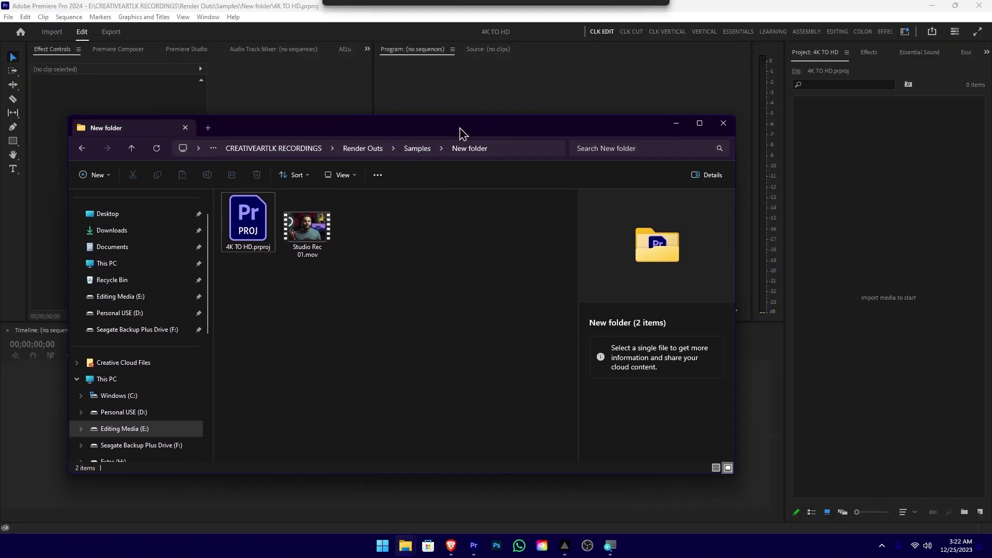
left_click_drag(303, 235, 867, 201)
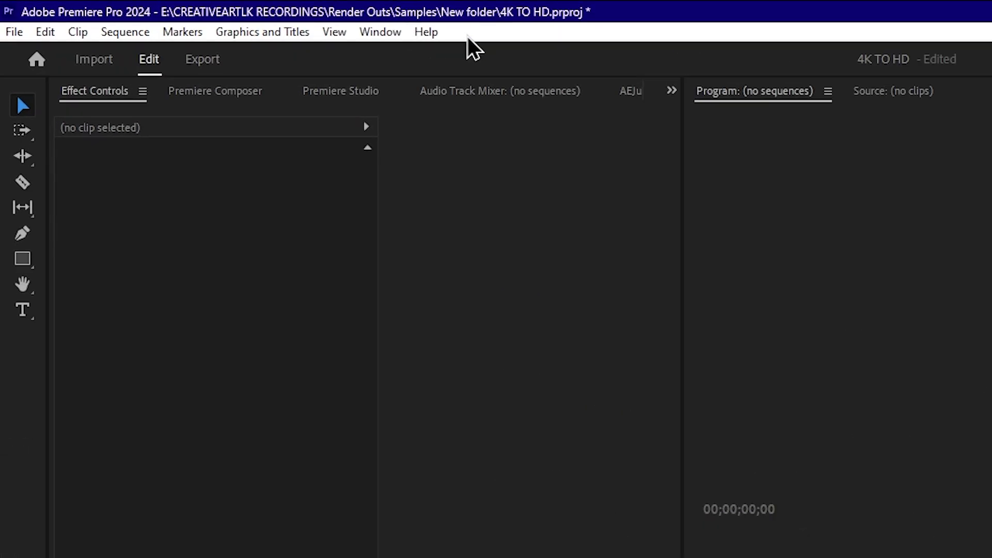
Show the Info panel to confirm Studio Rec 01.mov is 3840 x 2160 at 29.97 fps
left_click(376, 32)
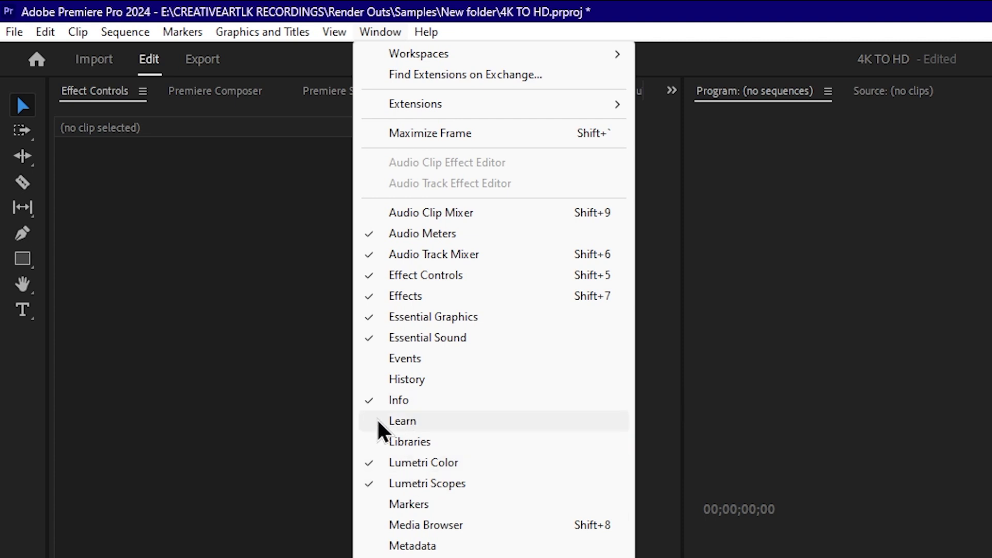
left_click(297, 315)
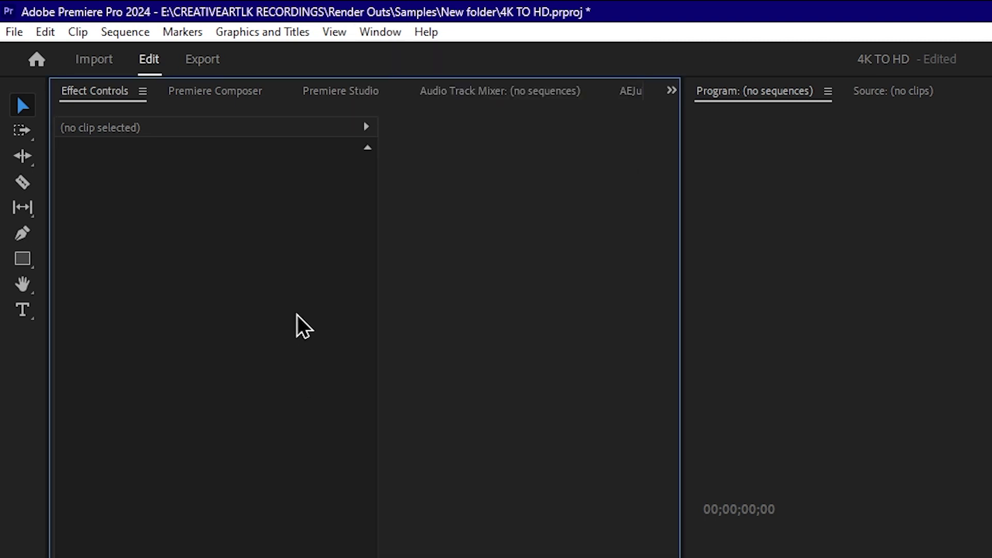
left_click(672, 91)
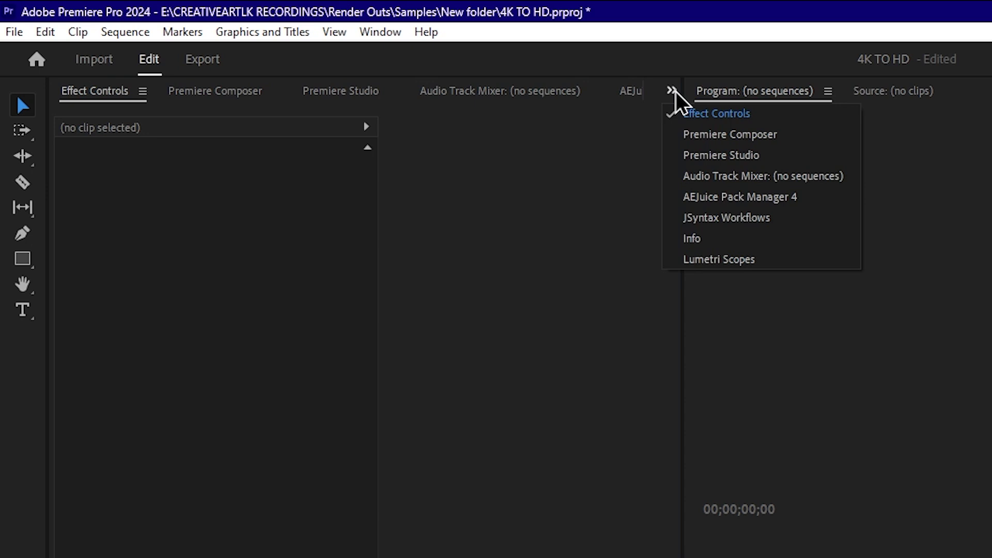
left_click(727, 241)
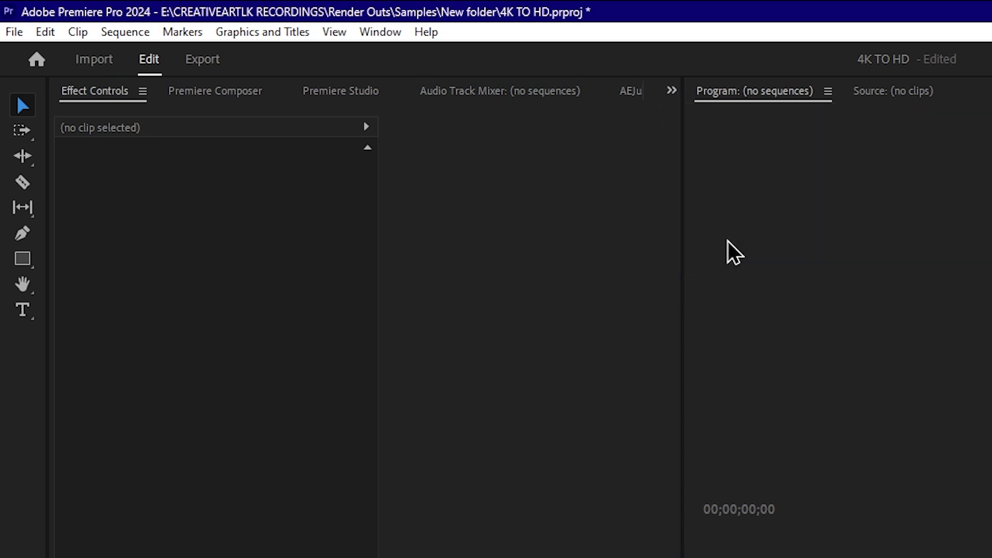
left_click(672, 91)
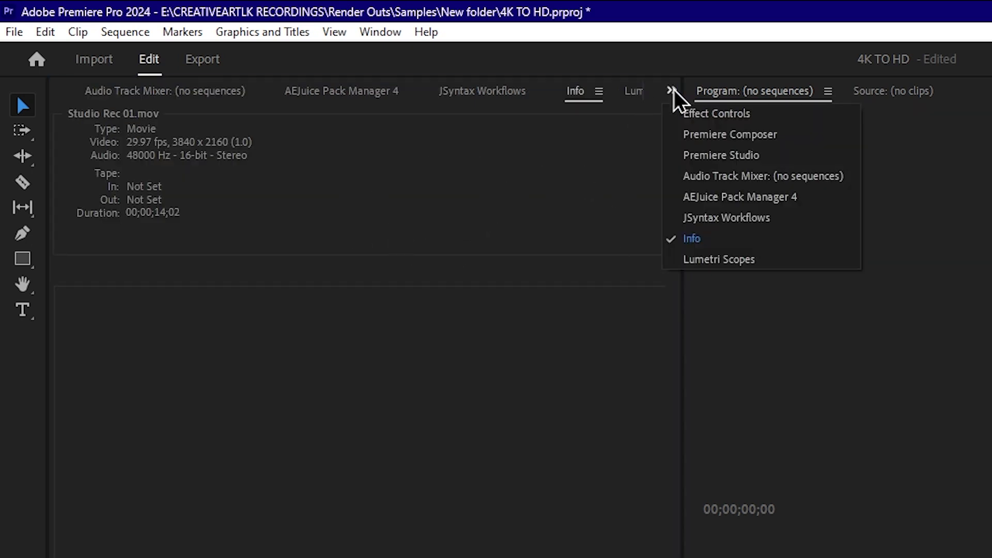
left_click(691, 239)
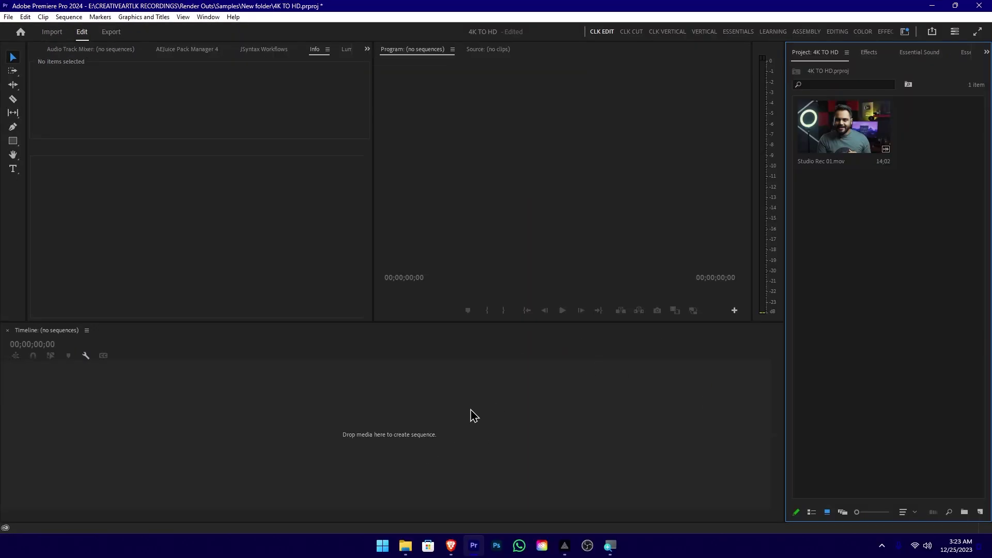
left_click(344, 377)
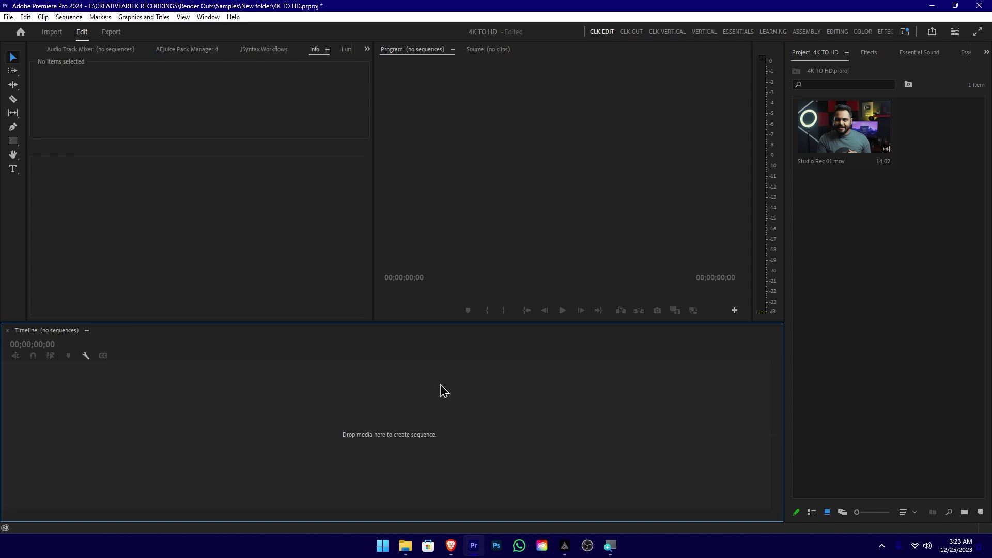
Create Sequence 02 from the HD 1080p 29.97 fps preset, verifying 1920x1080 at 29.97 fps
key("ctrl+n")
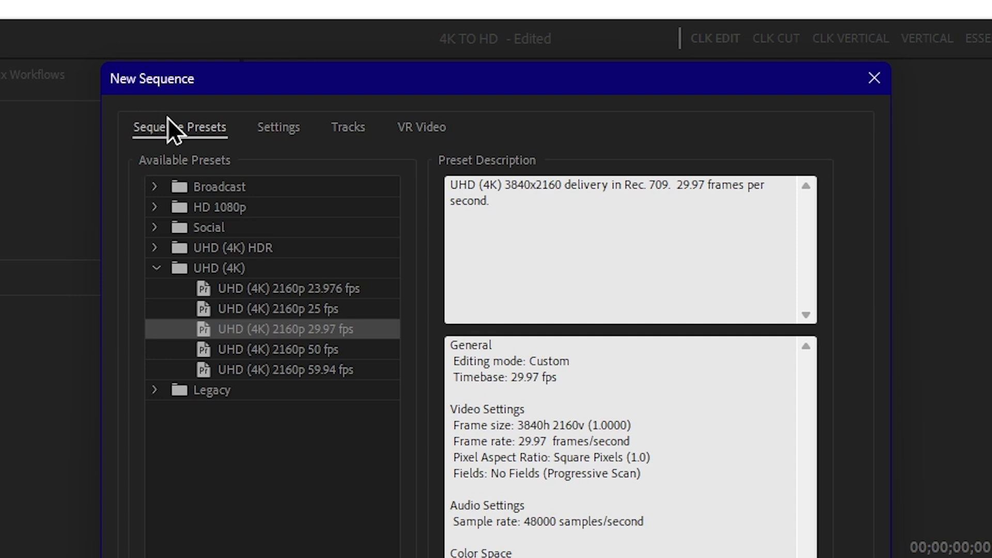
left_click(154, 207)
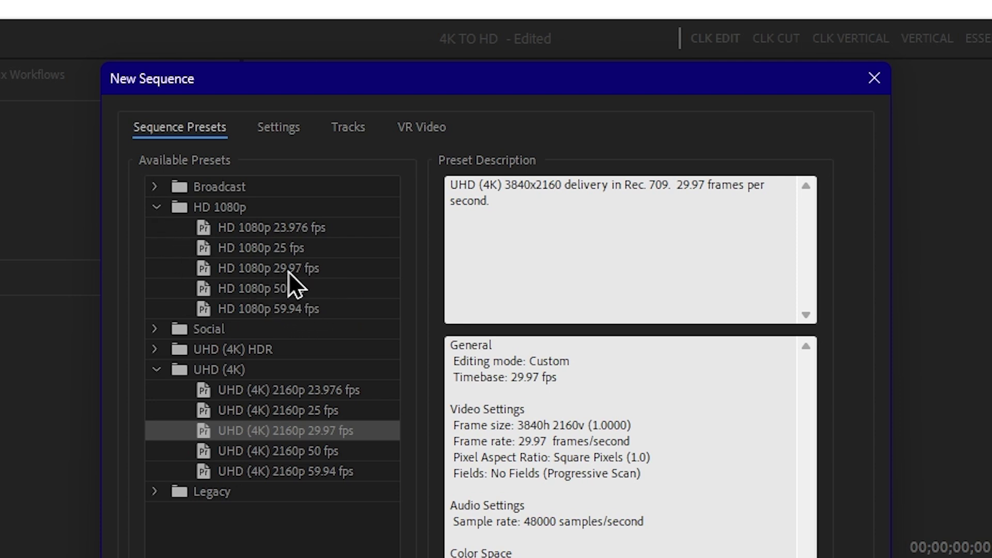
left_click(322, 271)
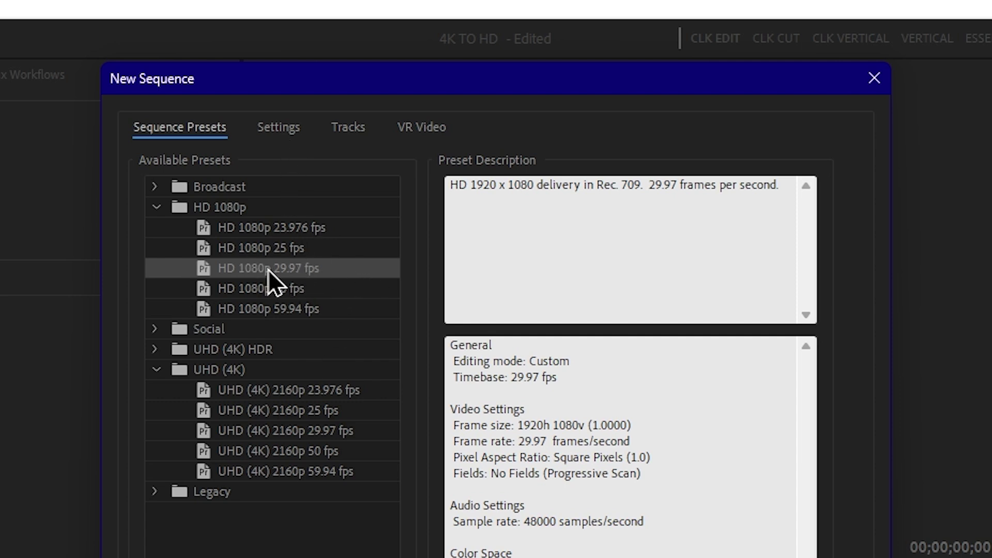
left_click(283, 132)
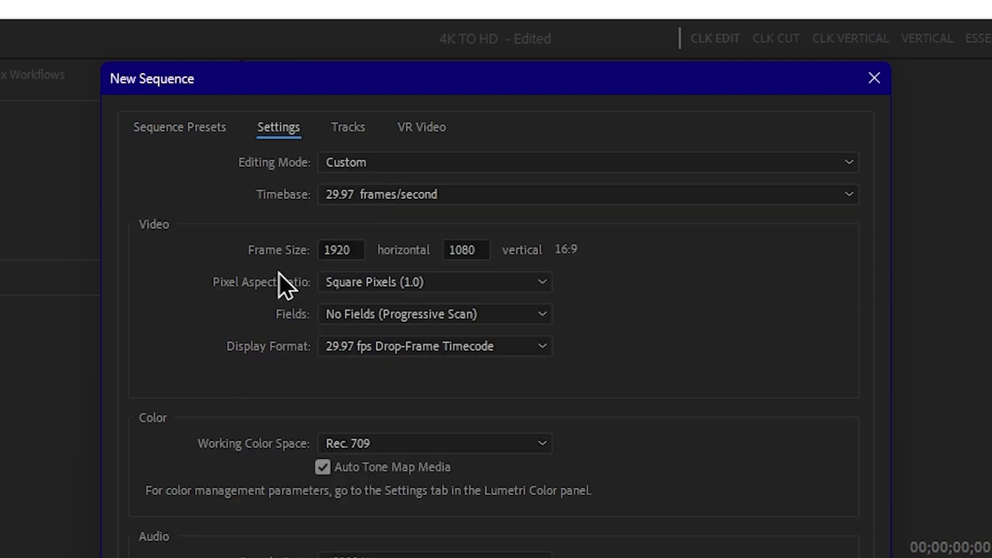
left_click(355, 247)
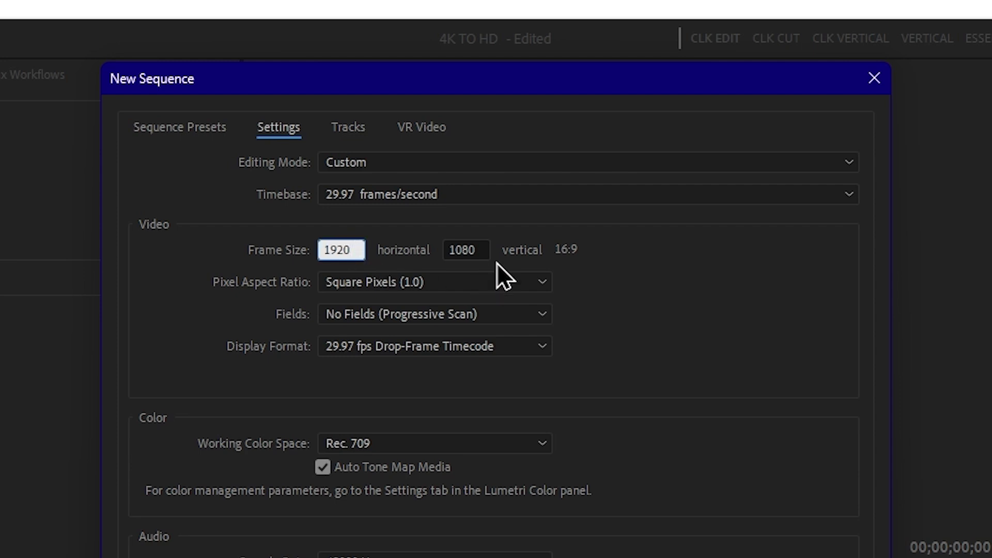
left_click(470, 248)
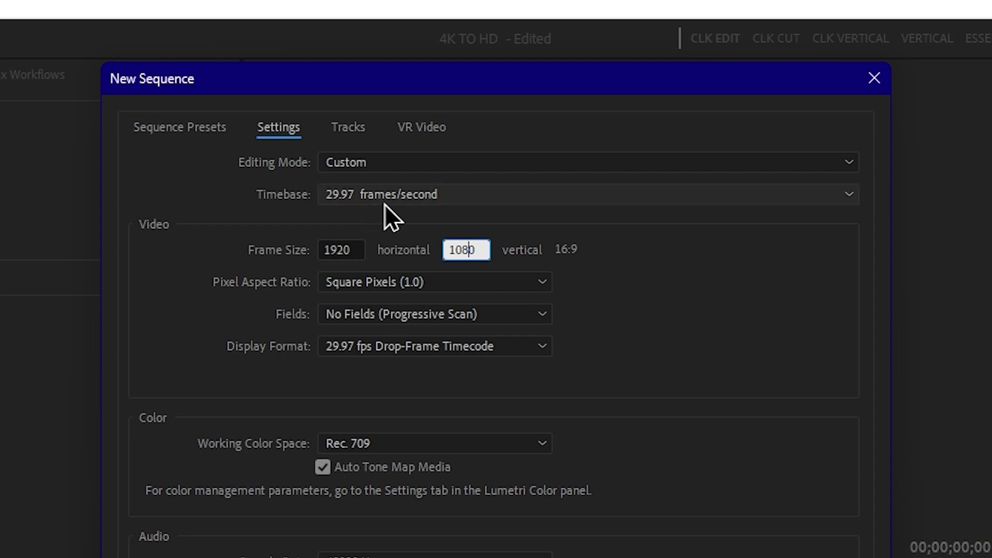
left_click(401, 199)
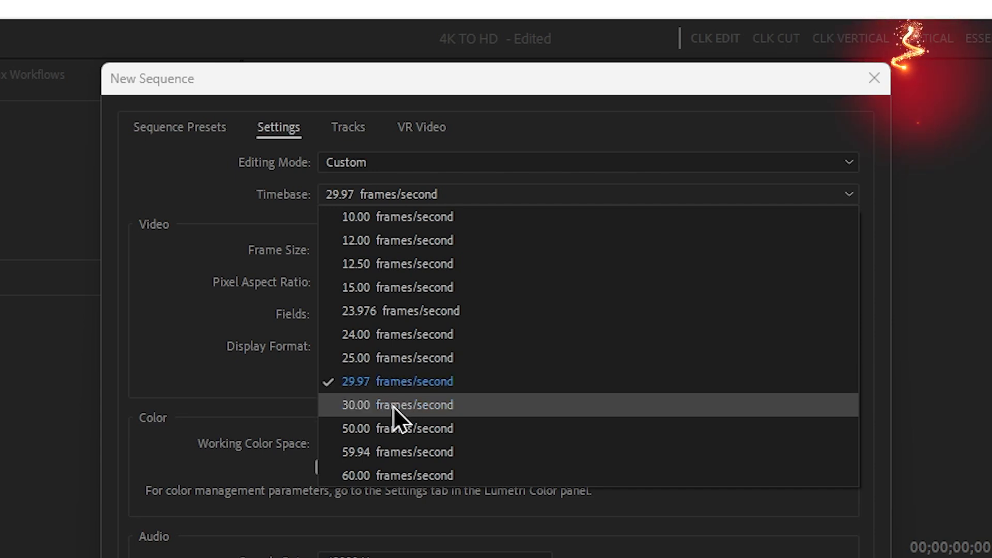
left_click(325, 388)
key("Tab")
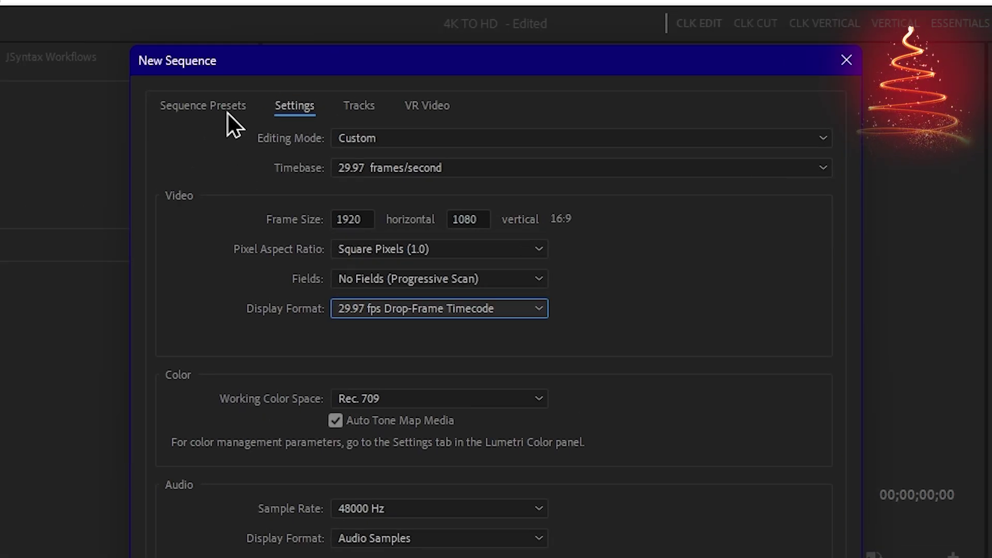
left_click(228, 109)
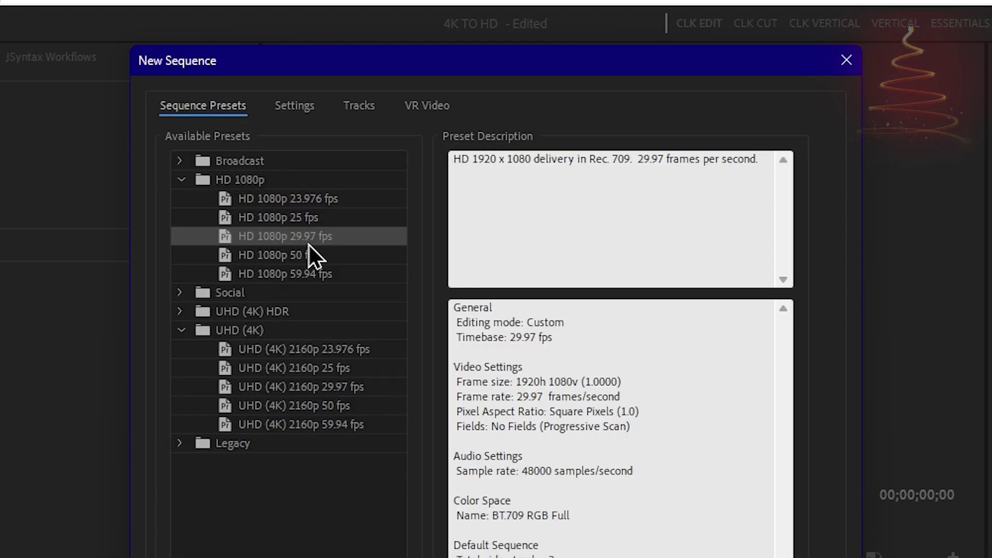
double_click(329, 236)
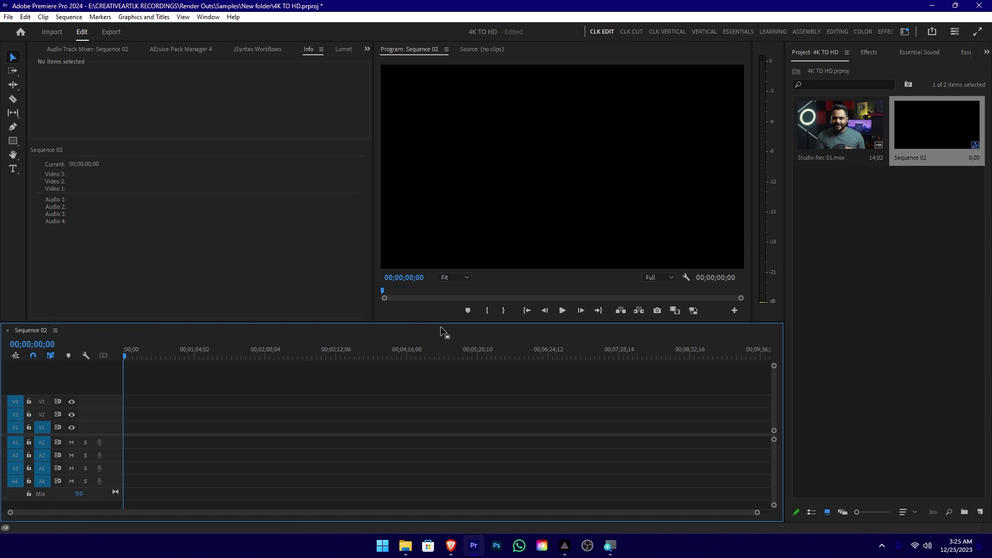
Place Studio Rec 01.mov on Sequence 02, keeping the existing 1920x1080 sequence settings
left_click_drag(839, 141, 329, 433)
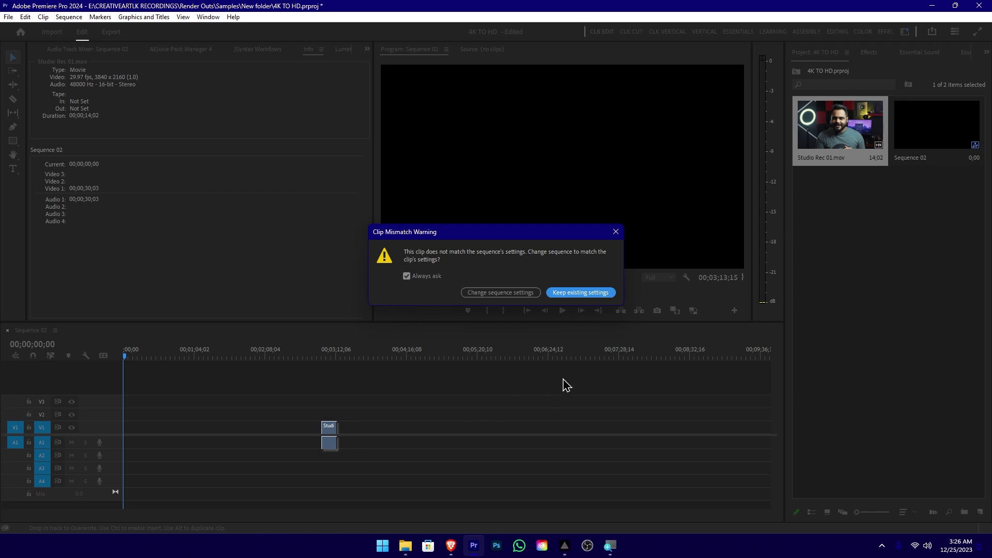
left_click(598, 293)
scroll(310, 413, "up", 6)
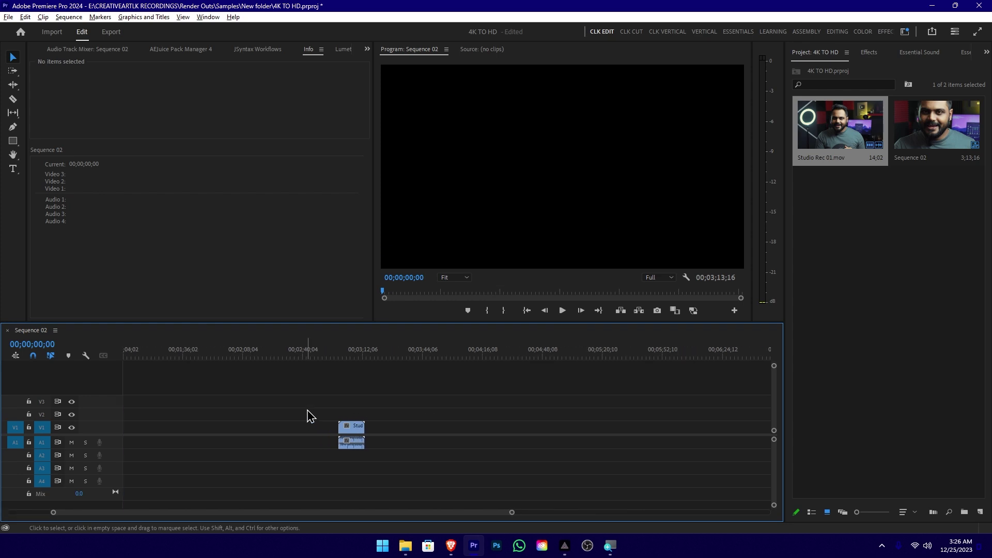
left_click_drag(402, 351, 428, 365)
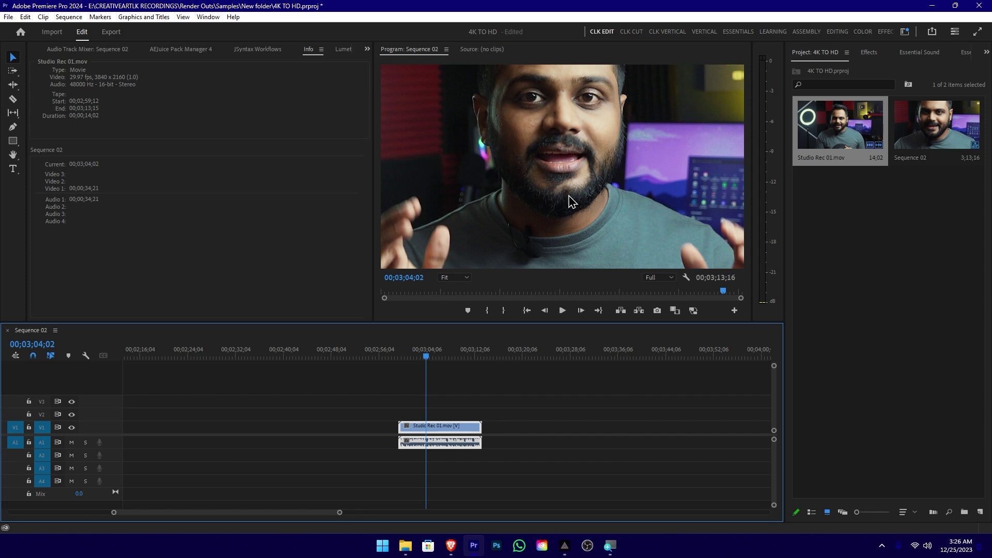
Preview Sequence 02 full screen from about 00;03;04;12, then select the clip
left_click(546, 389)
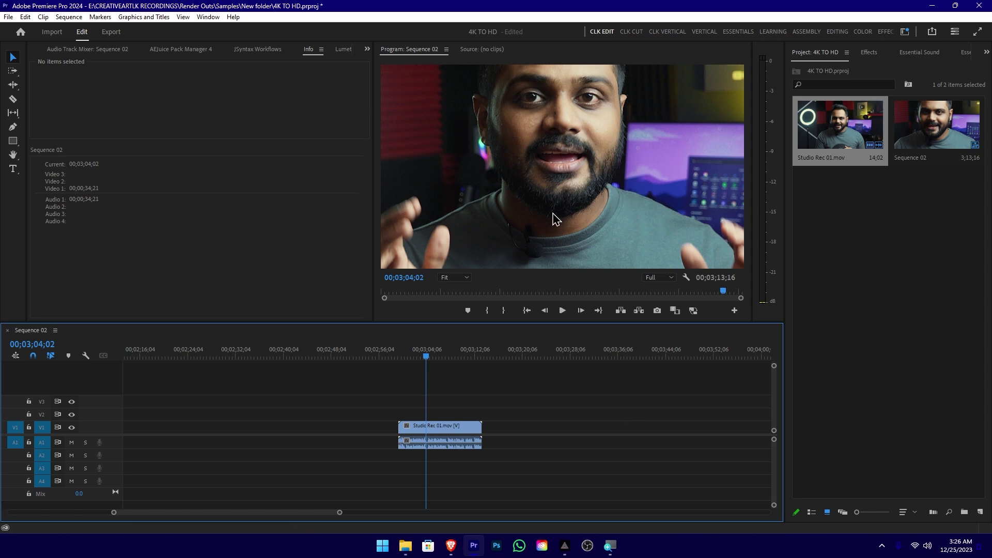
left_click(452, 356)
left_click_drag(454, 356, 428, 357)
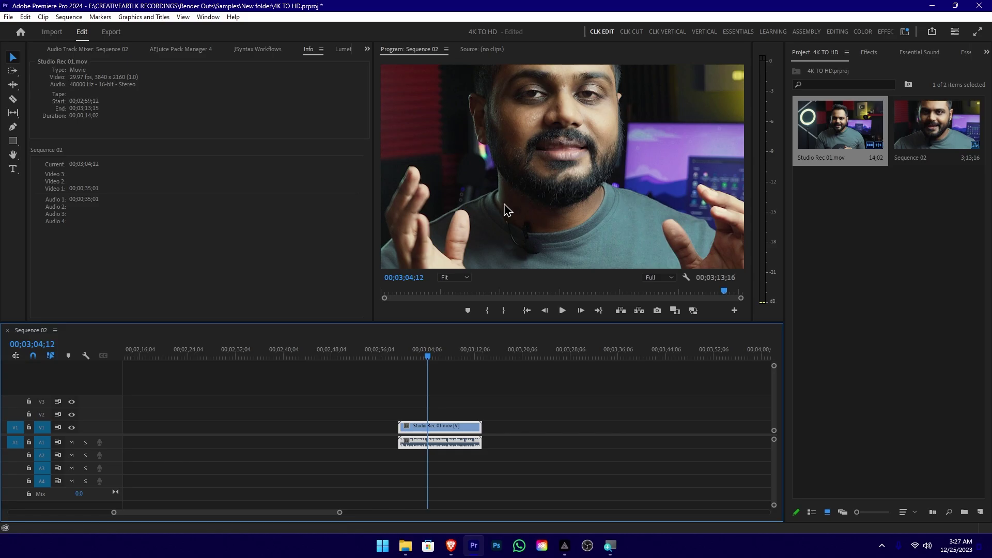
key("ctrl+grave")
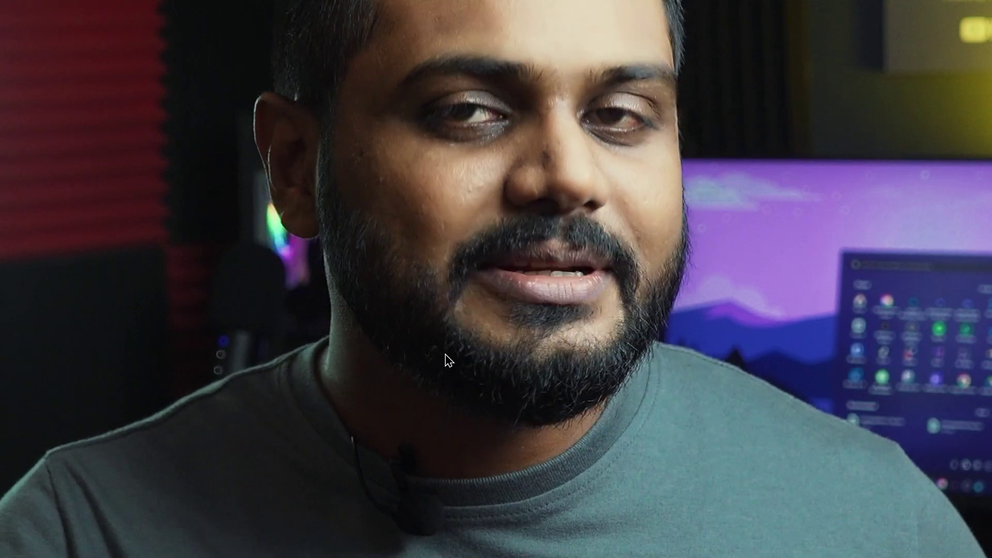
key("ctrl+grave")
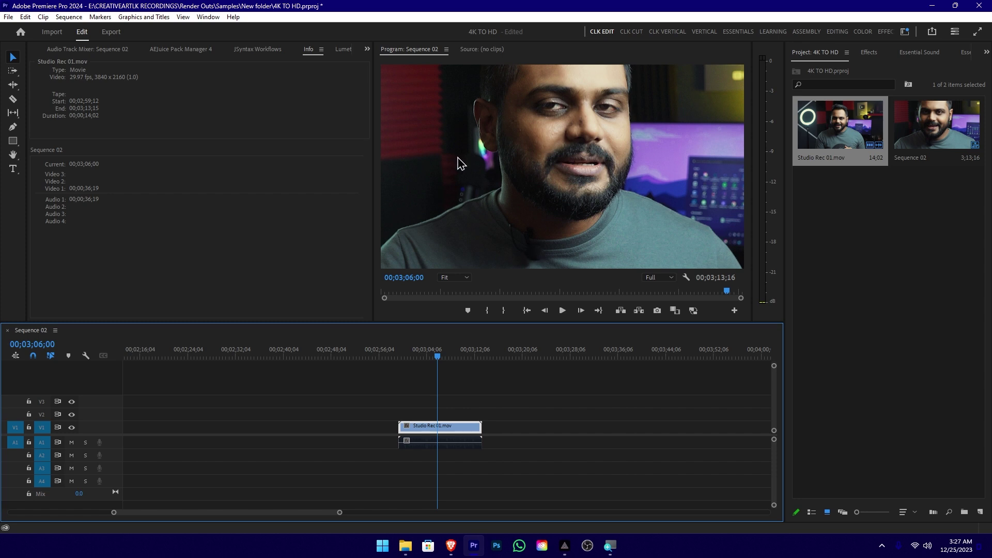
left_click_drag(533, 392, 426, 462)
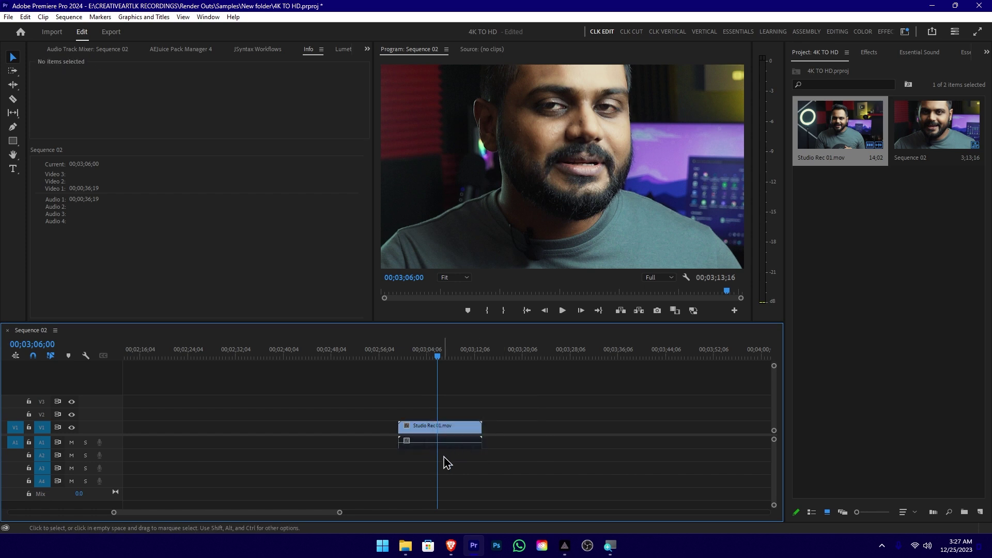
left_click(440, 432)
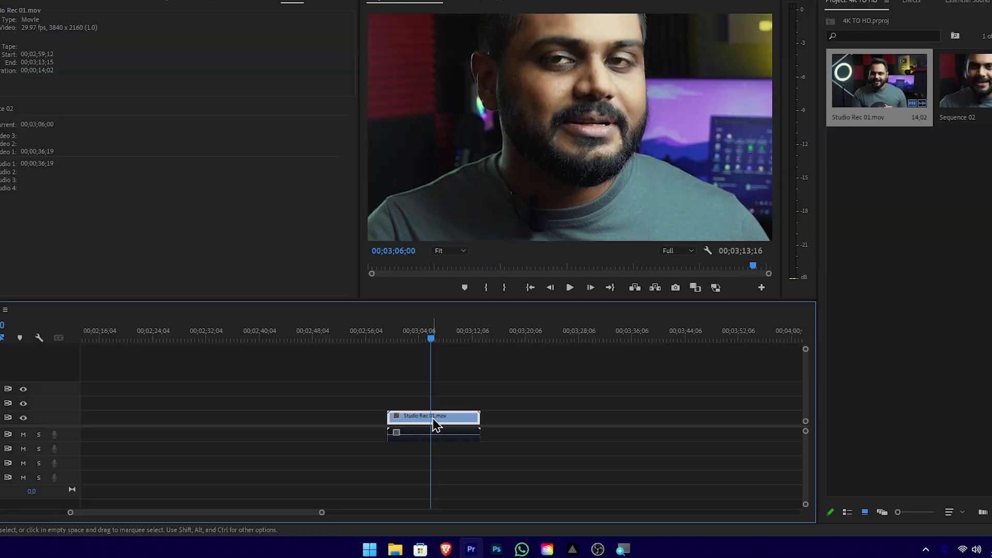
Select Studio Rec 01.mov to show its Motion settings: Scale 100.0, Position 960, 540
right_click(439, 428)
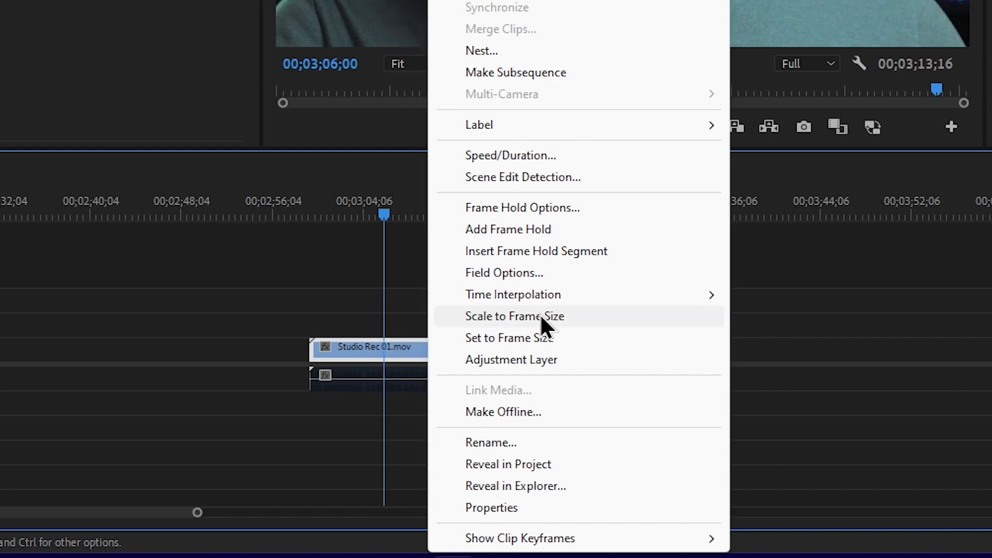
left_click(310, 305)
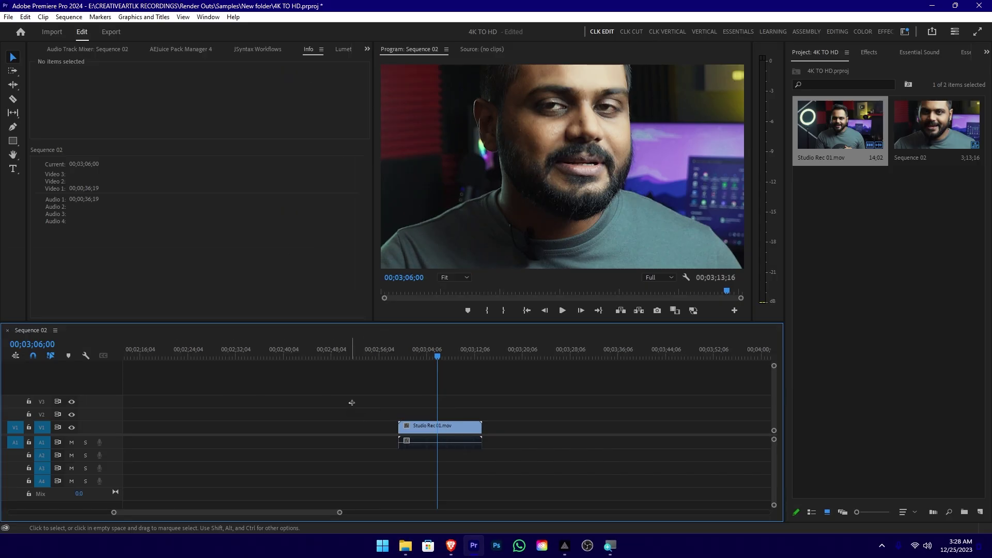
left_click_drag(351, 403, 549, 435)
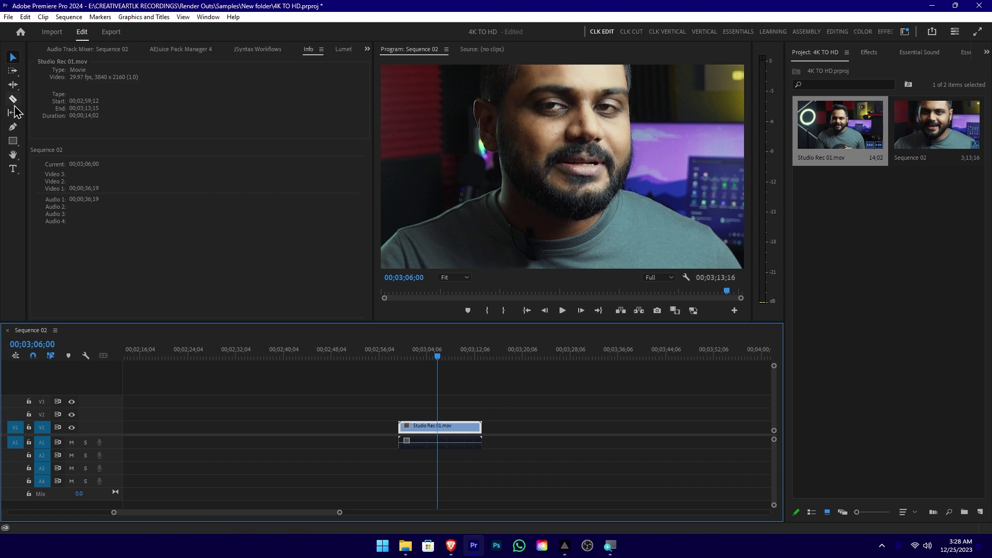
scroll(176, 52, "up", 6)
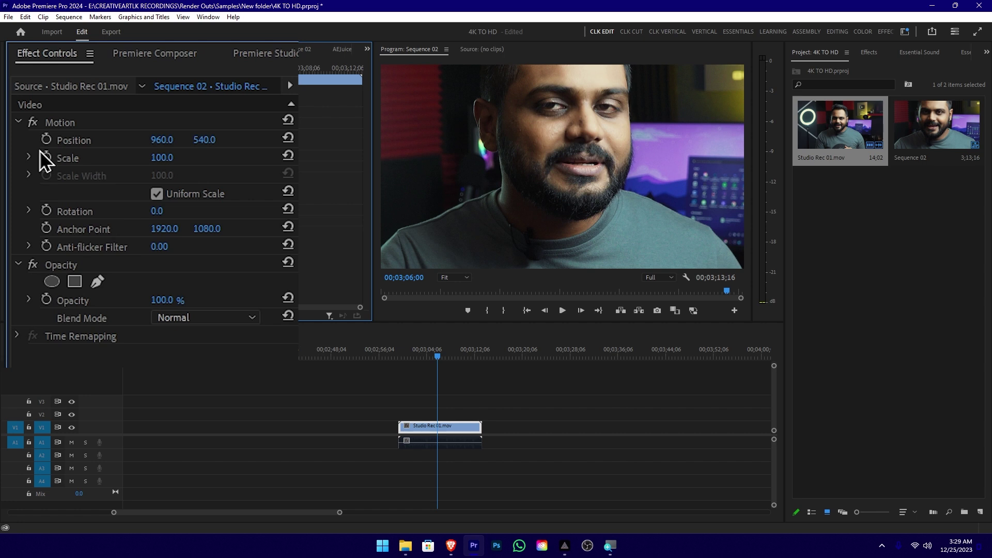
left_click(159, 157)
type("50")
key("Return")
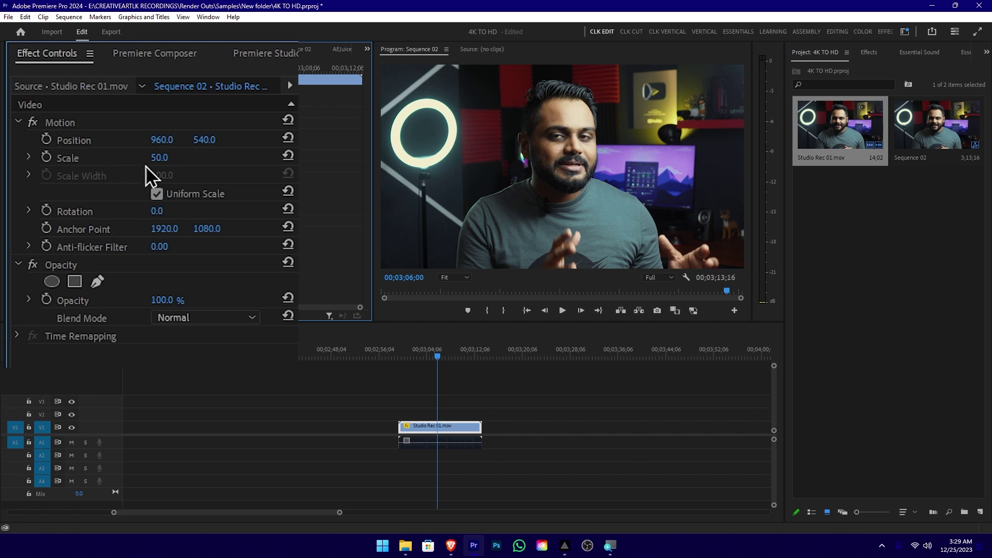
left_click(160, 157)
type("70")
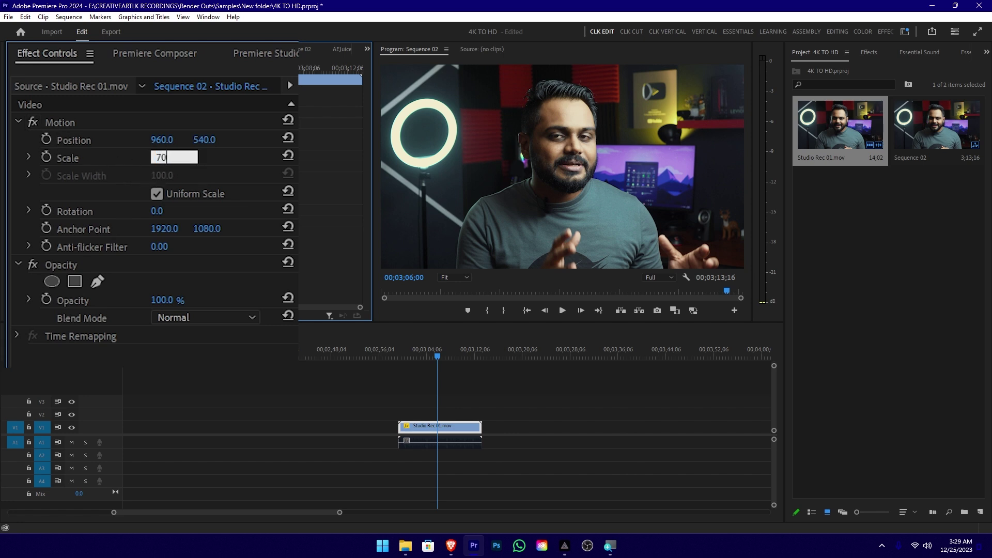
key("Return")
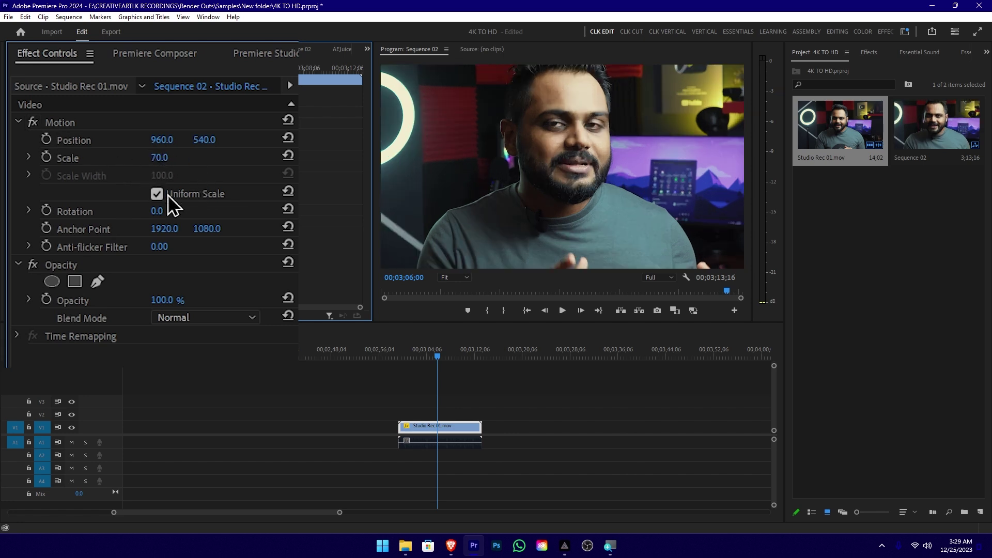
left_click(165, 157)
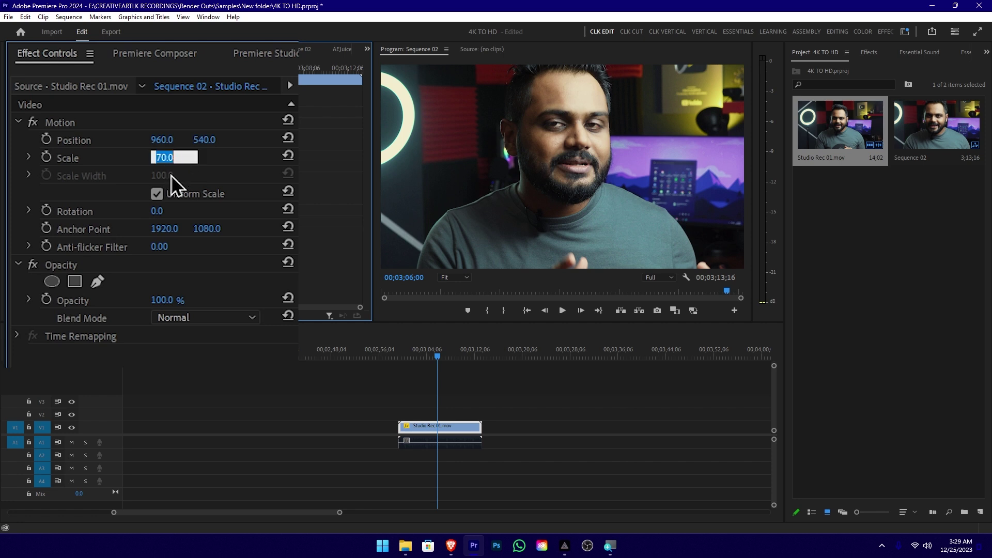
type("100")
key("Return")
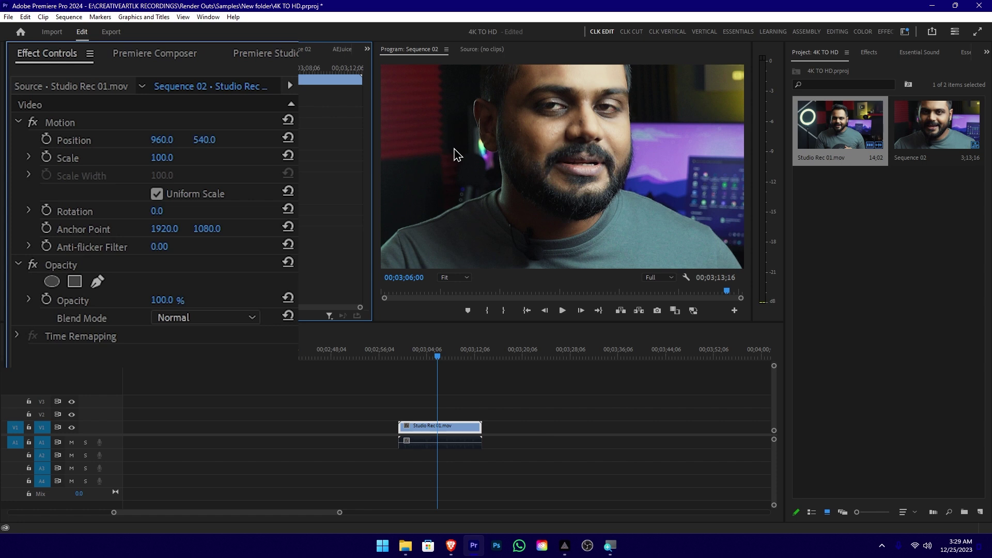
left_click(453, 432)
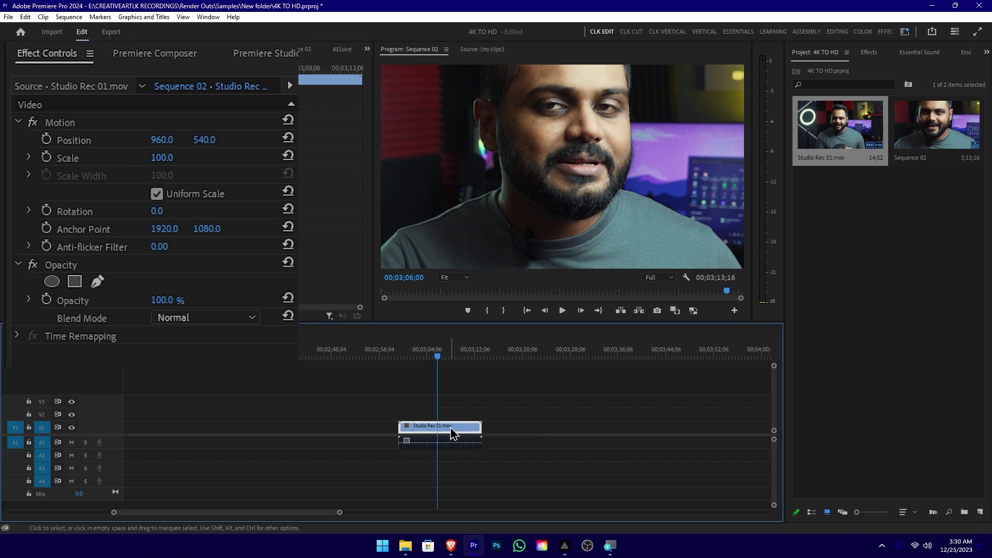
Apply Scale to Frame Size and try Scale 50, then undo back to Scale 100
right_click(451, 429)
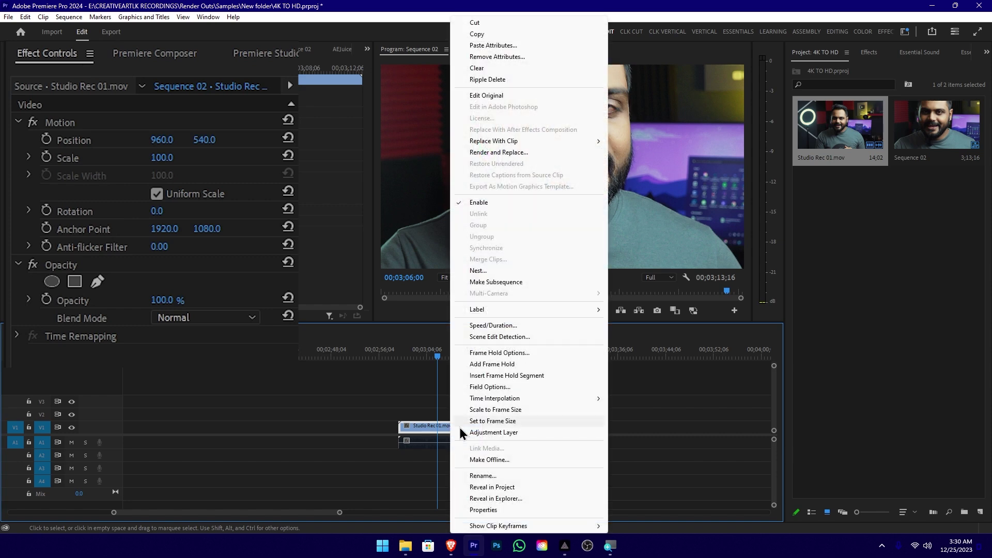
left_click(508, 411)
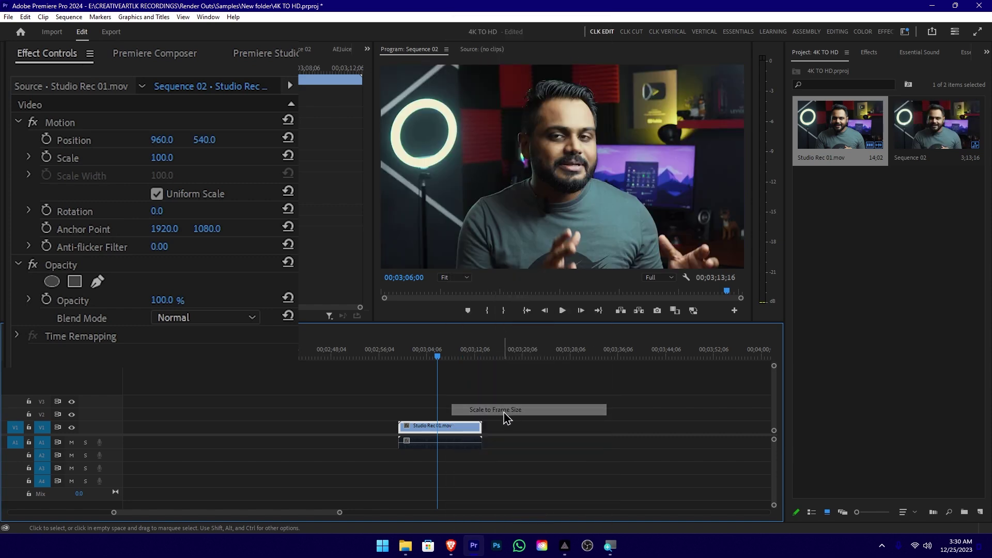
left_click(163, 158)
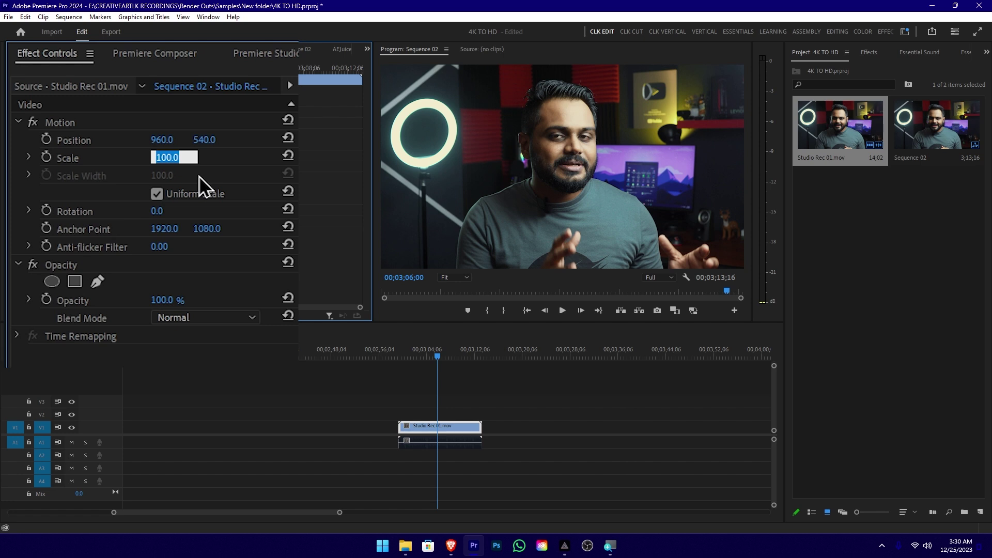
type("50")
key("Return")
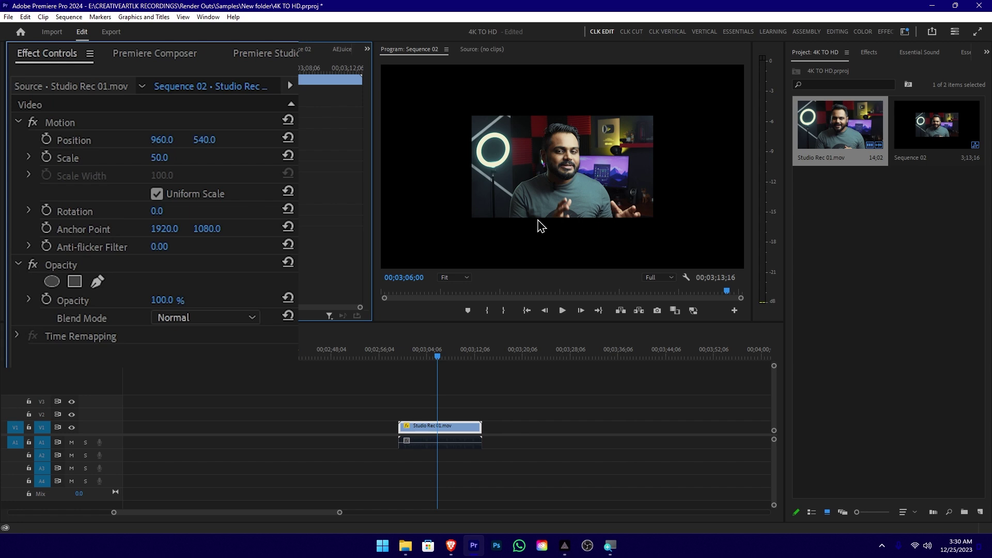
key("ctrl+z")
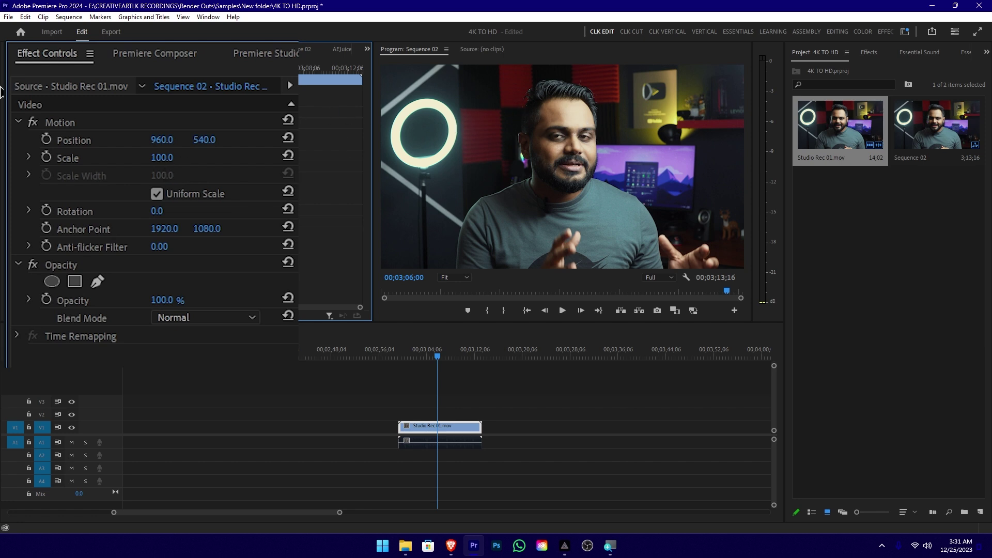
Enter a Scale of 150 for Studio Rec 01.mov in Effect Controls
left_click(164, 157)
type("150")
key("Return")
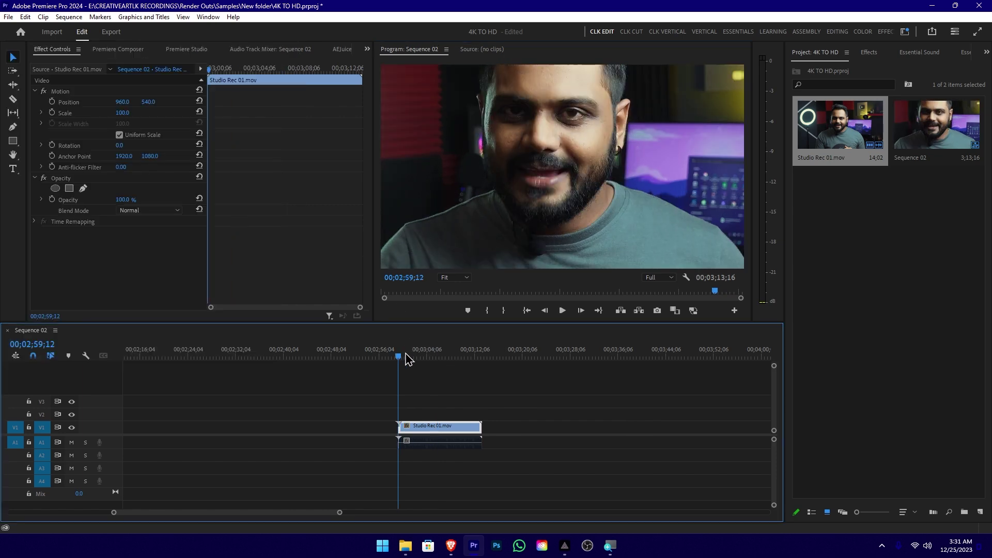
left_click(456, 355)
left_click_drag(455, 355, 447, 356)
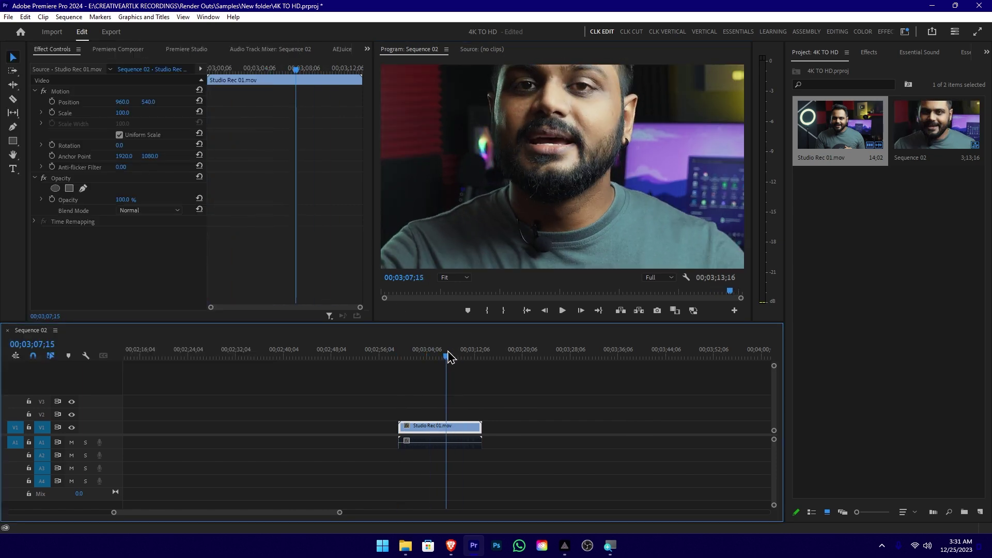
right_click(457, 429)
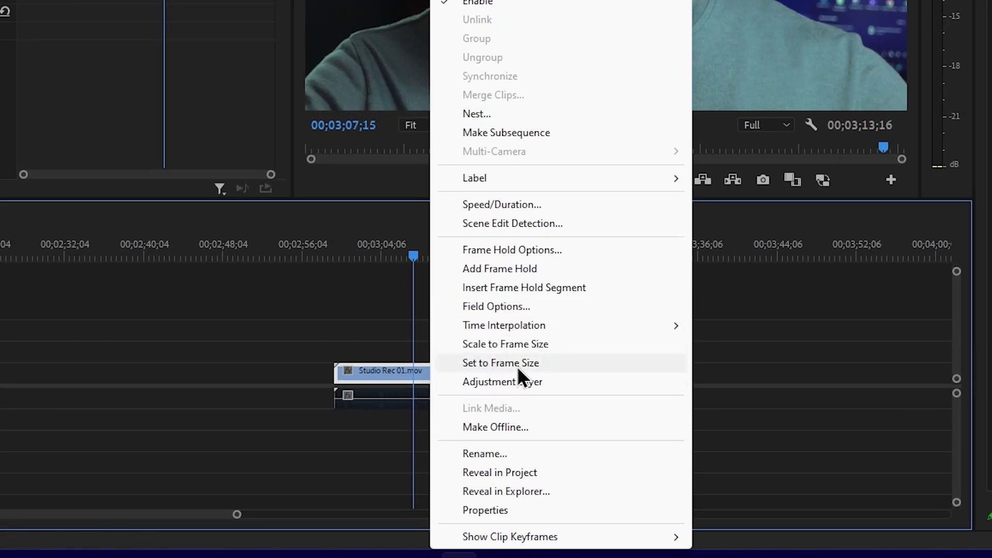
left_click(517, 367)
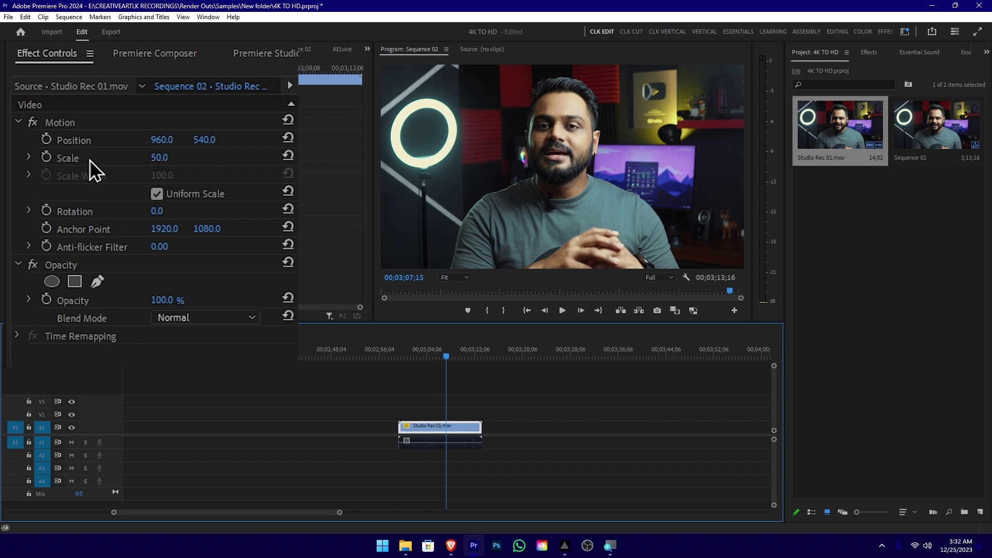
left_click(164, 157)
type("100")
key("Return")
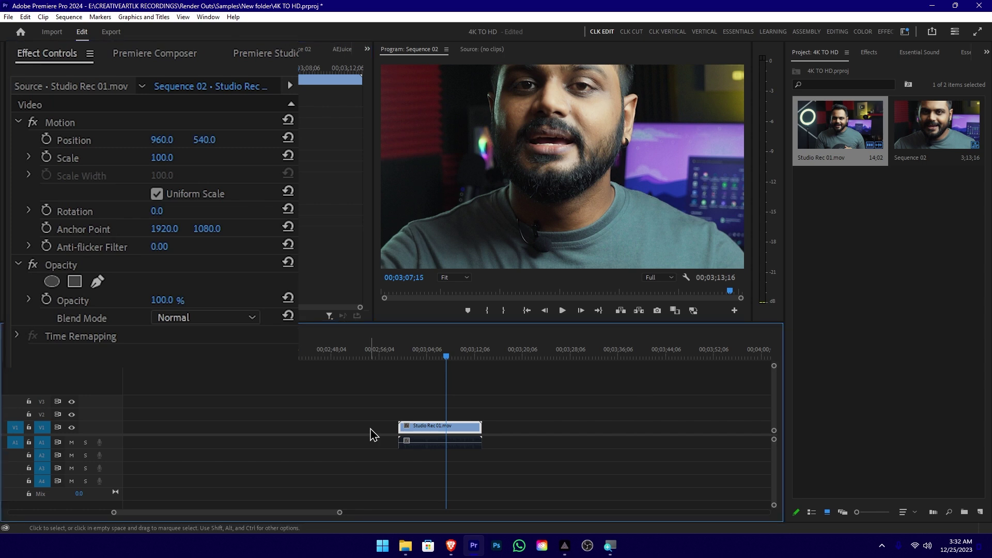
Reselect Studio Rec 01.mov on V1 and enter a Motion Scale of 50
left_click(519, 406)
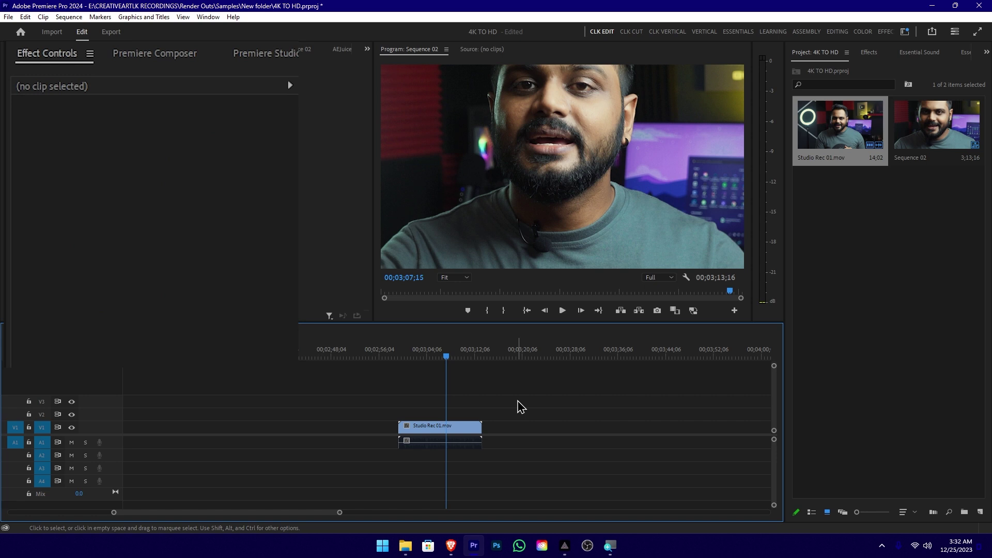
left_click(402, 425)
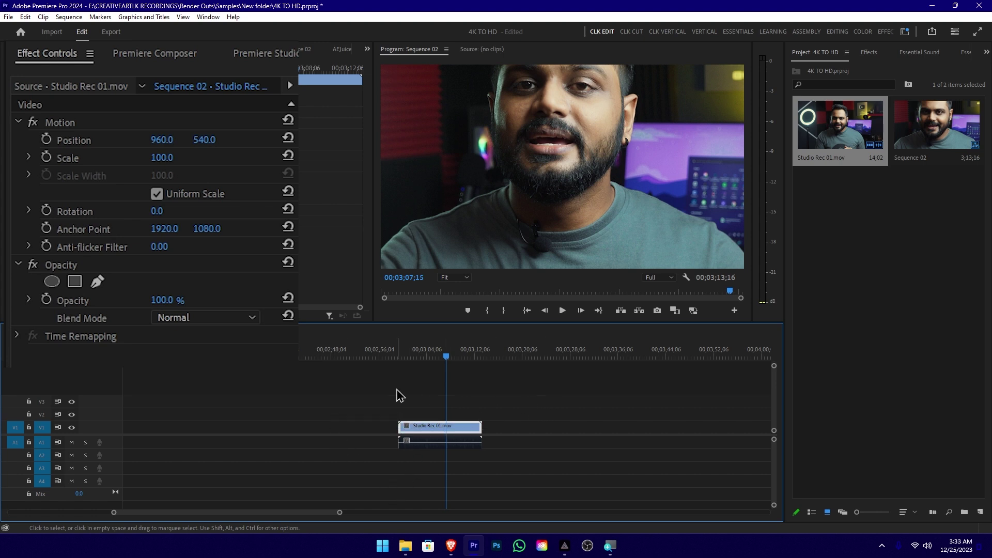
left_click_drag(354, 398, 555, 435)
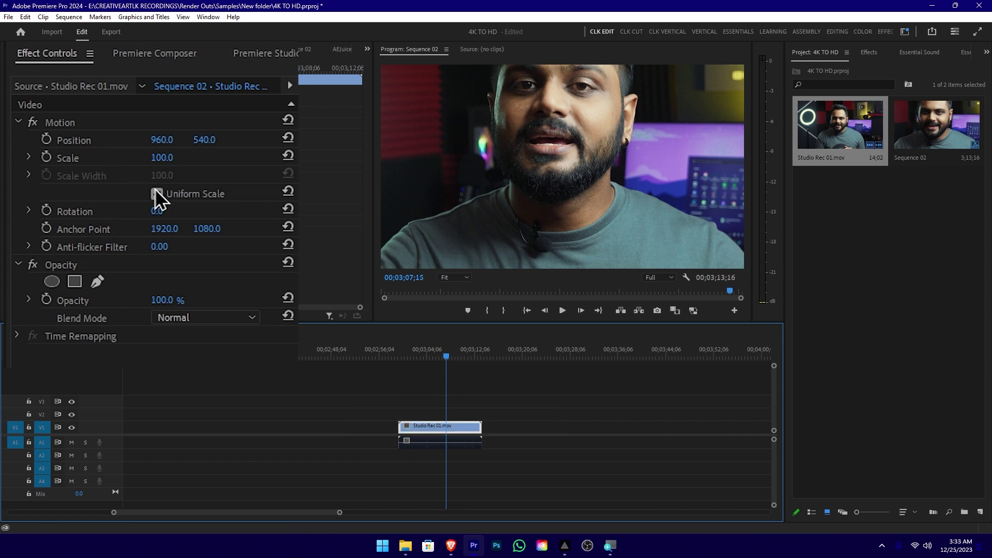
left_click(161, 158)
type("50")
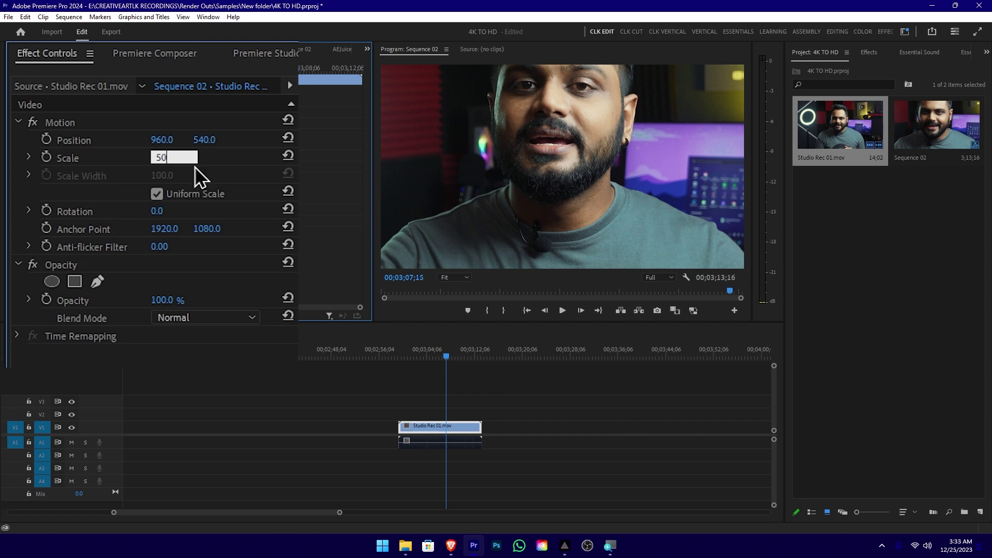
key("Return")
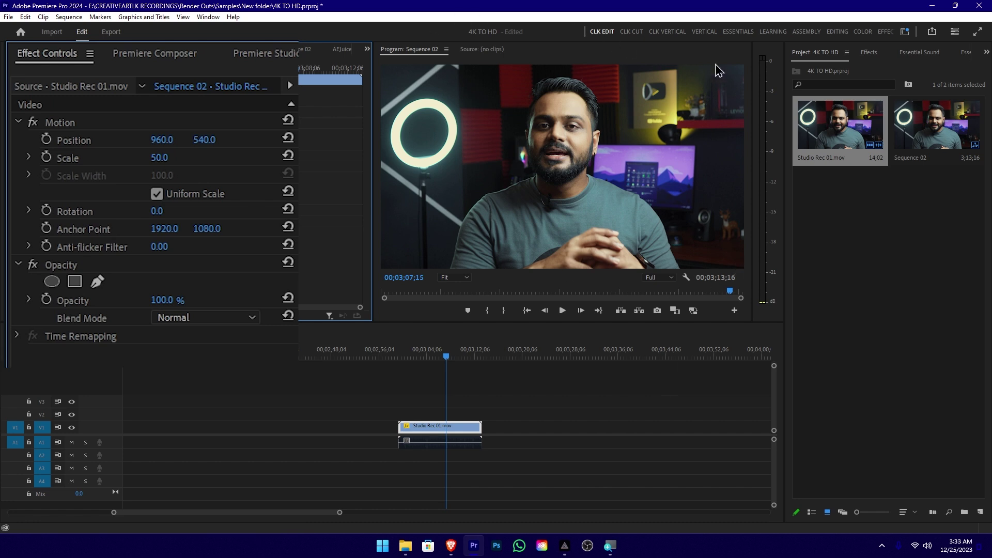
Set the clip's Scale to 160 and check it in the maximized Program Monitor
key("=")
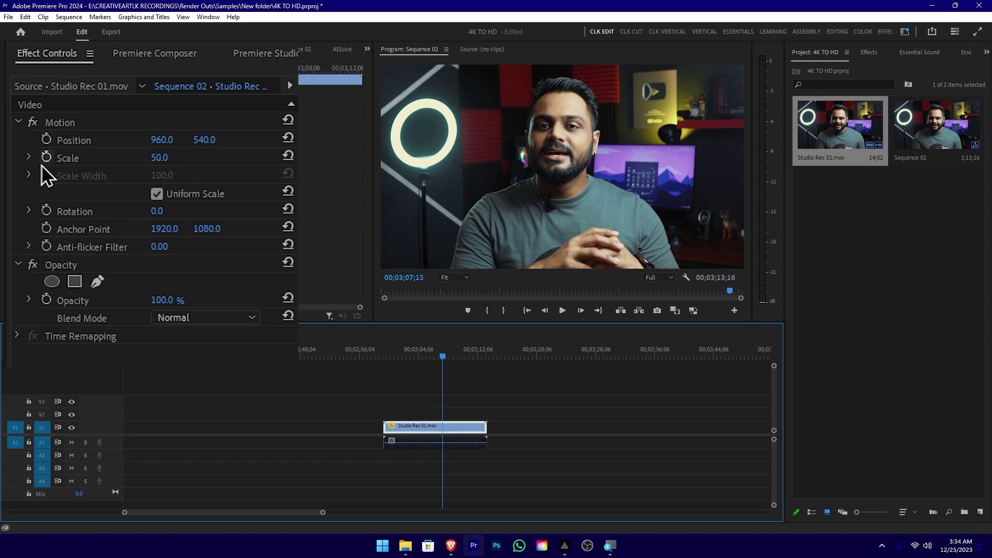
left_click(161, 157)
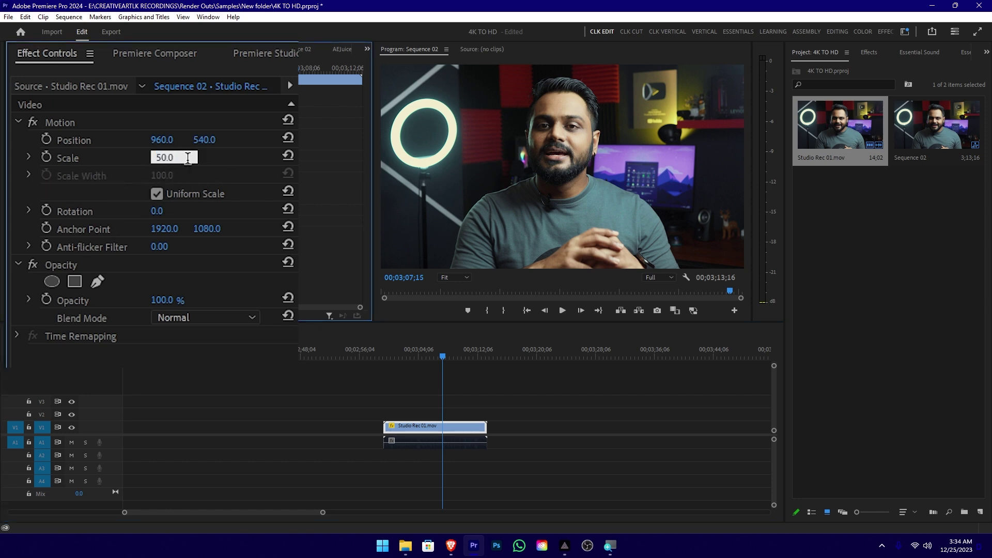
type("160")
key("Return")
key("grave")
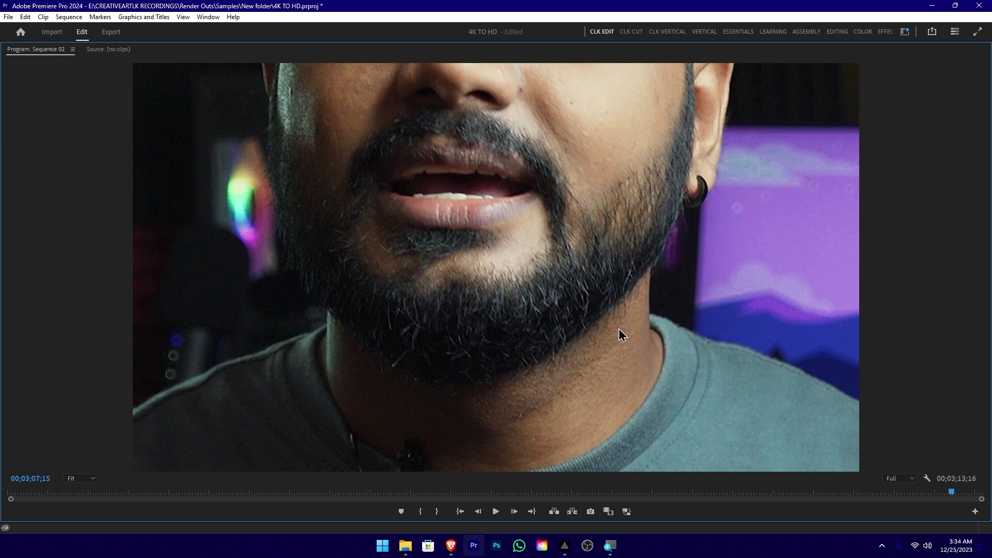
key("grave")
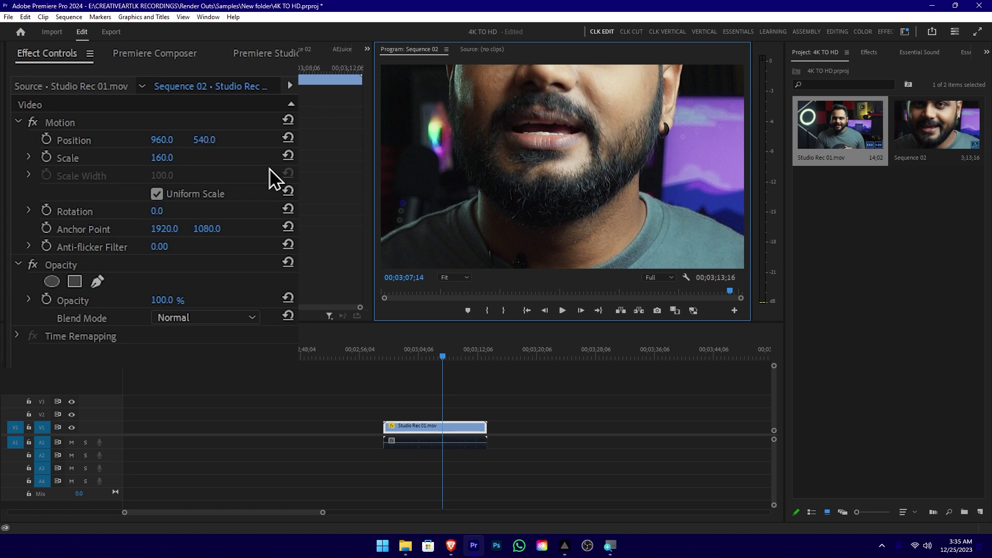
Scrub Position Y to about 1685 to shift the enlarged clip down, then review it full-screen
left_click_drag(202, 142, 338, 142)
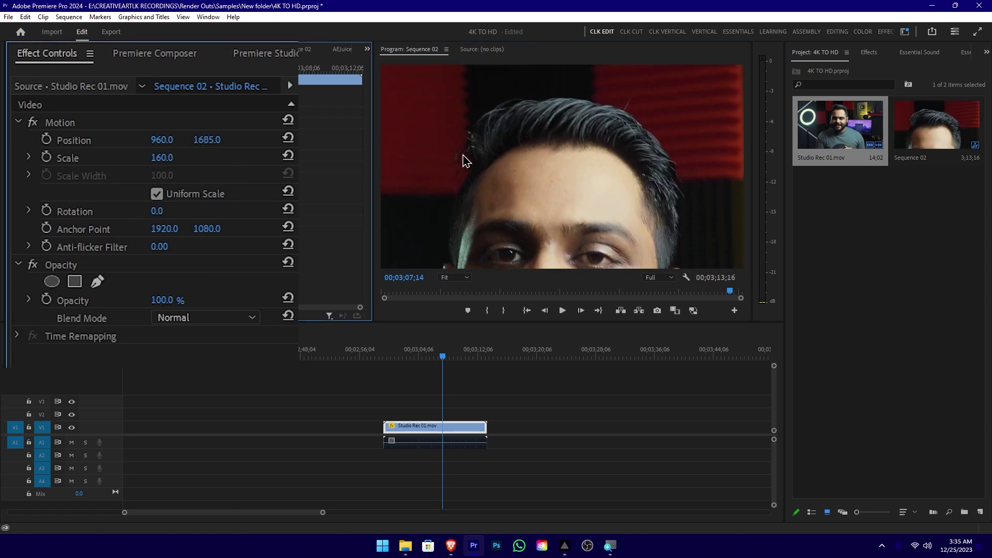
key("grave")
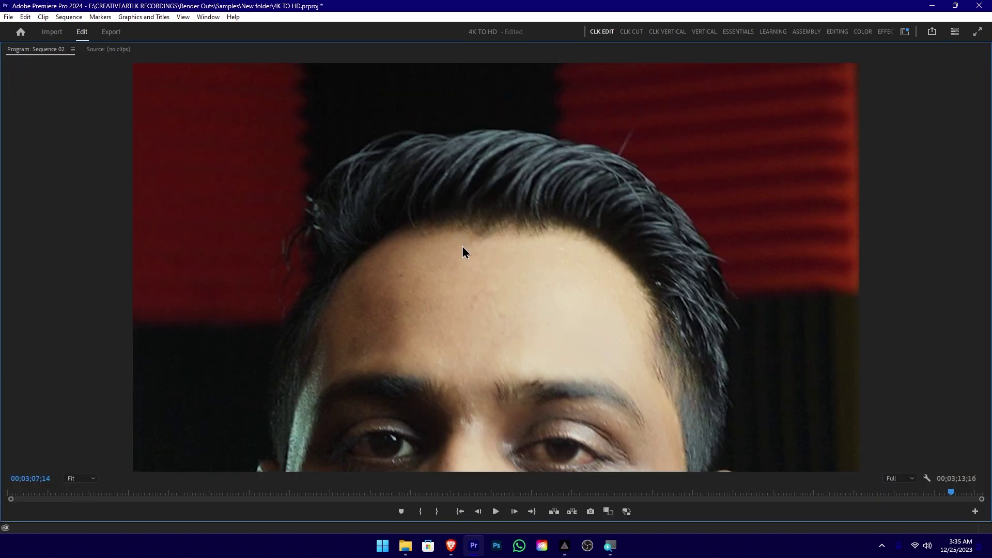
key("grave")
left_click(410, 356)
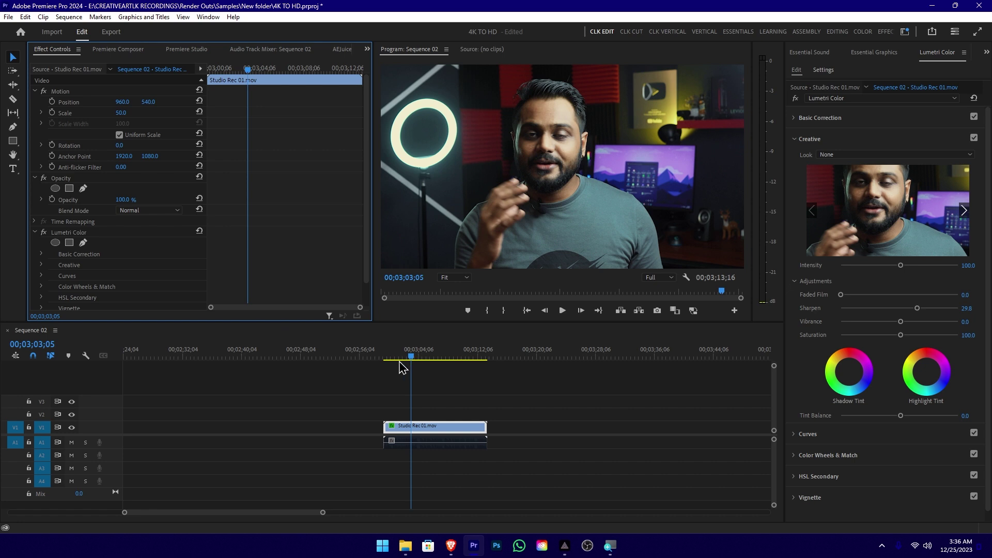
Mark In and Out points at the clip's start and end, then bring up Sequence 02's Export settings
mouse_move(398, 357)
left_mouse_down()
mouse_move(385, 357)
mouse_move(485, 356)
left_mouse_up()
key("i")
key("o")
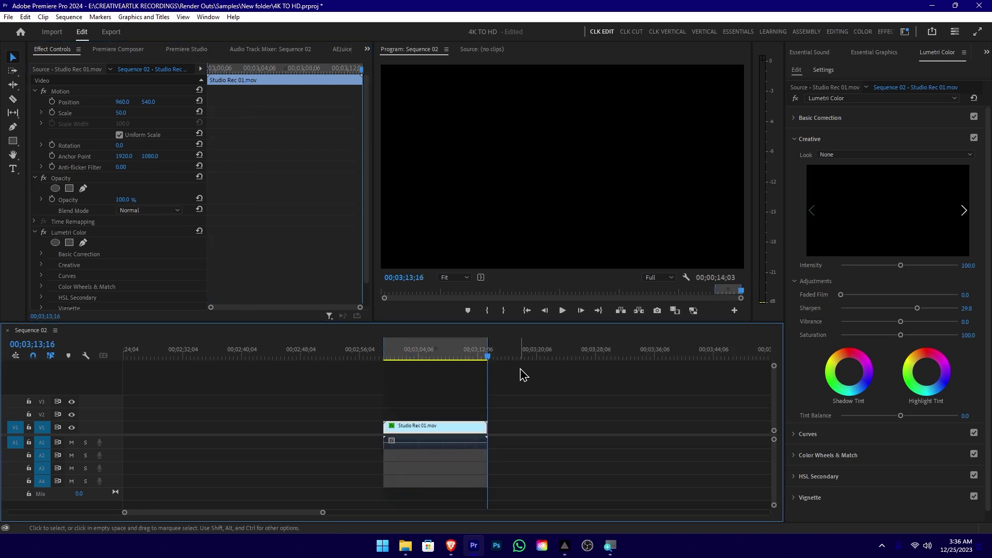
key("ctrl+m")
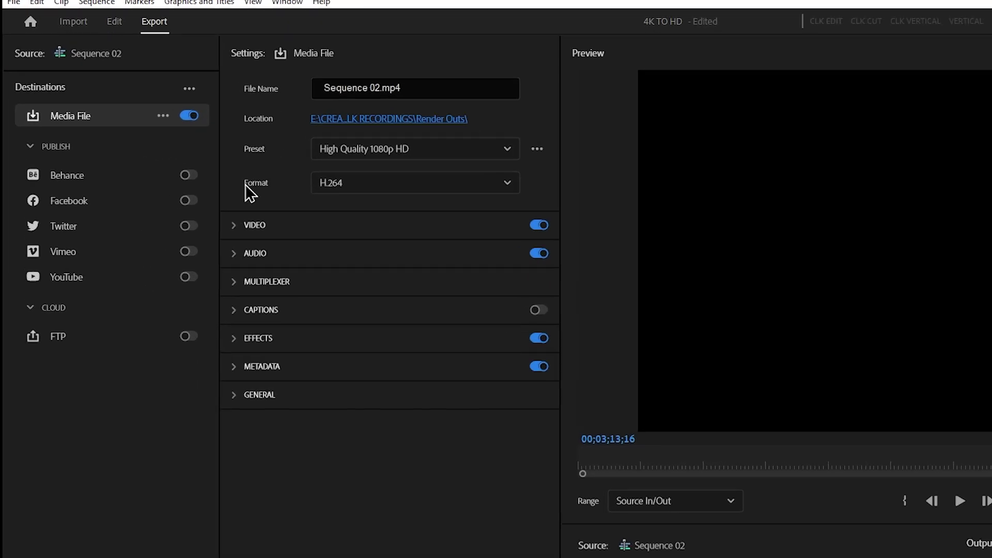
Browse the export Preset list and choose More presets... to reach the Preset Manager
left_click(393, 154)
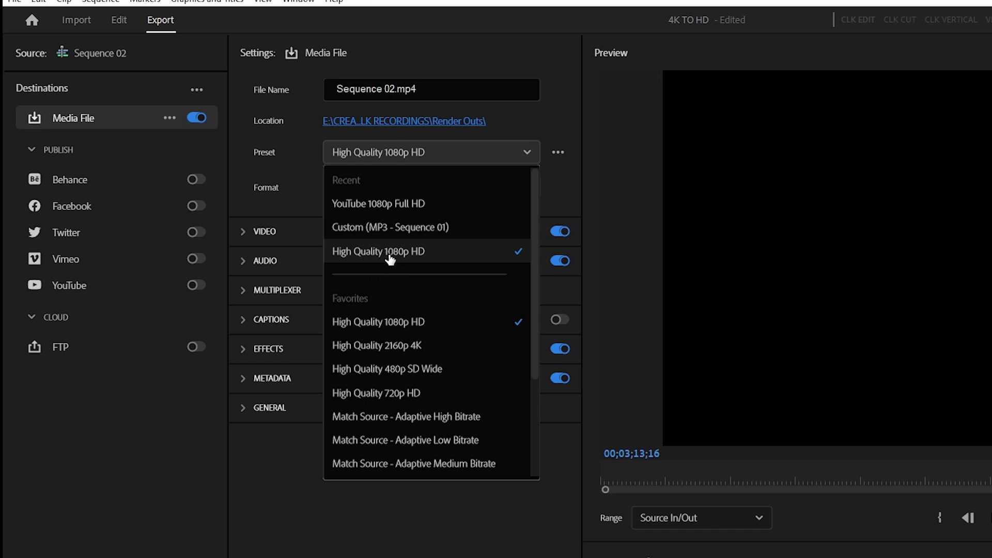
scroll(396, 258, "down", 1)
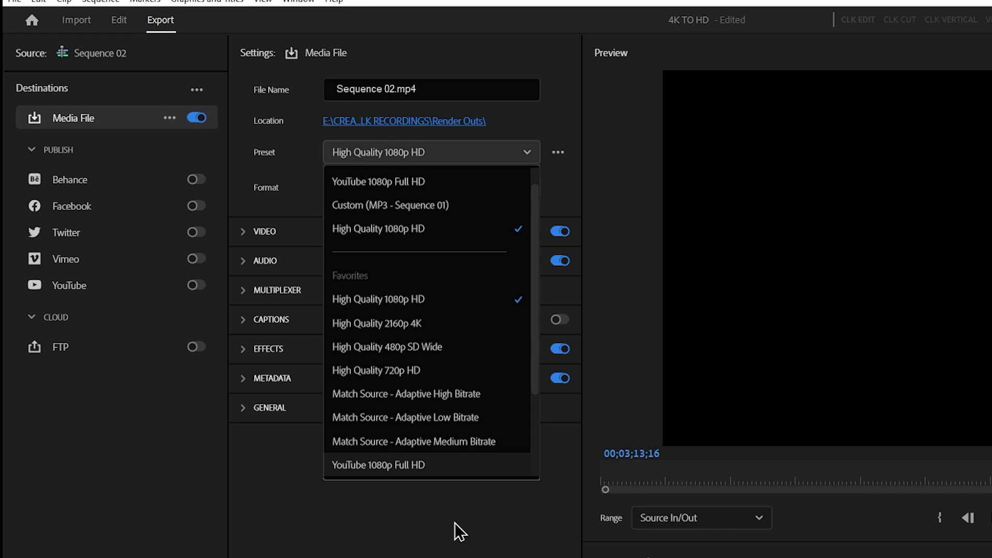
scroll(473, 411, "down", 1)
scroll(483, 220, "up", 1)
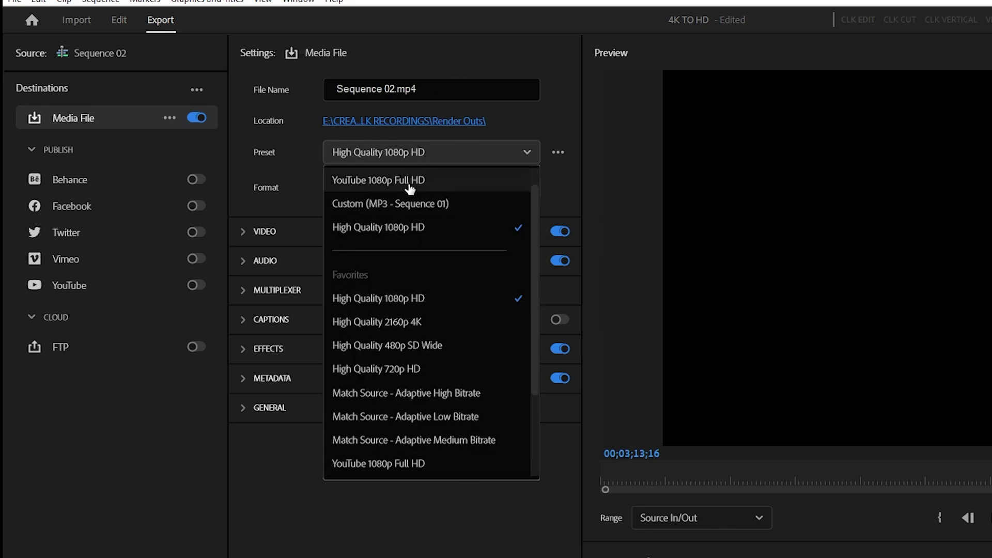
scroll(458, 343, "down", 3)
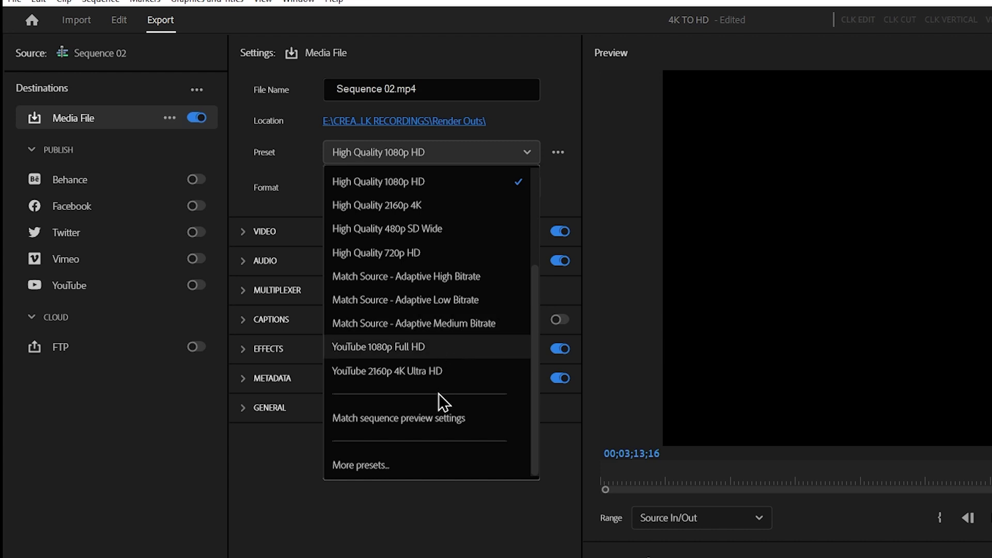
left_click(391, 470)
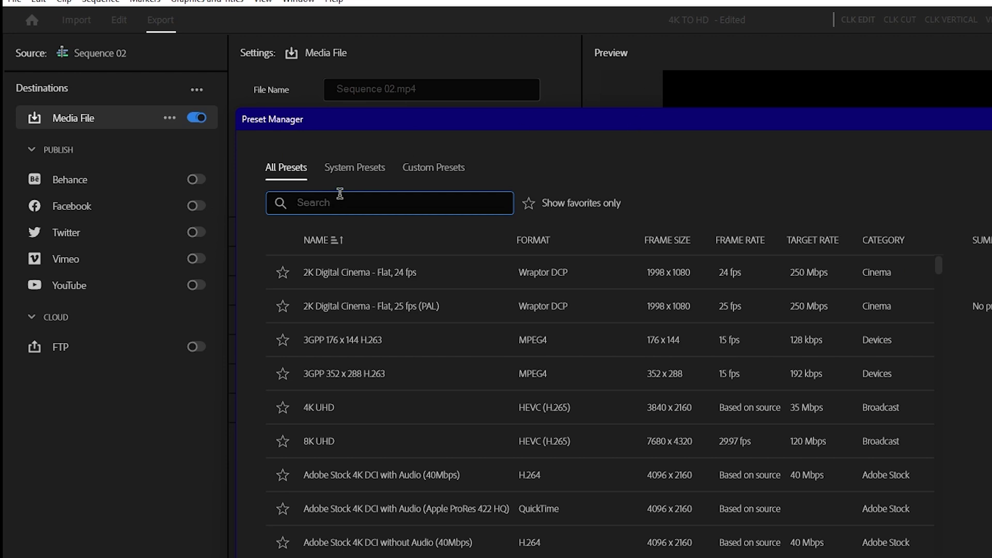
Search 'you' in the Preset Manager and select YouTube 1080p Full HD as the export preset
type("you")
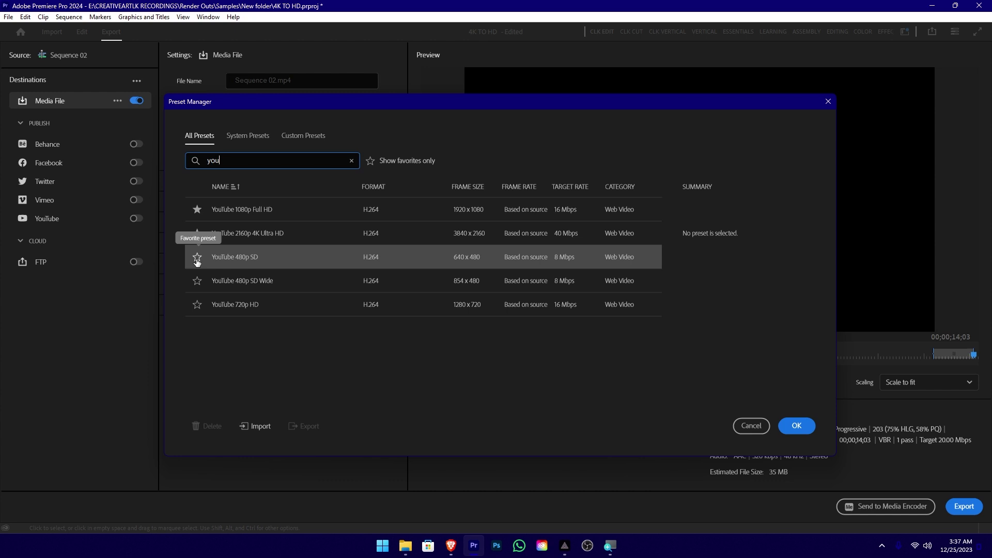
left_click(796, 426)
left_click(320, 125)
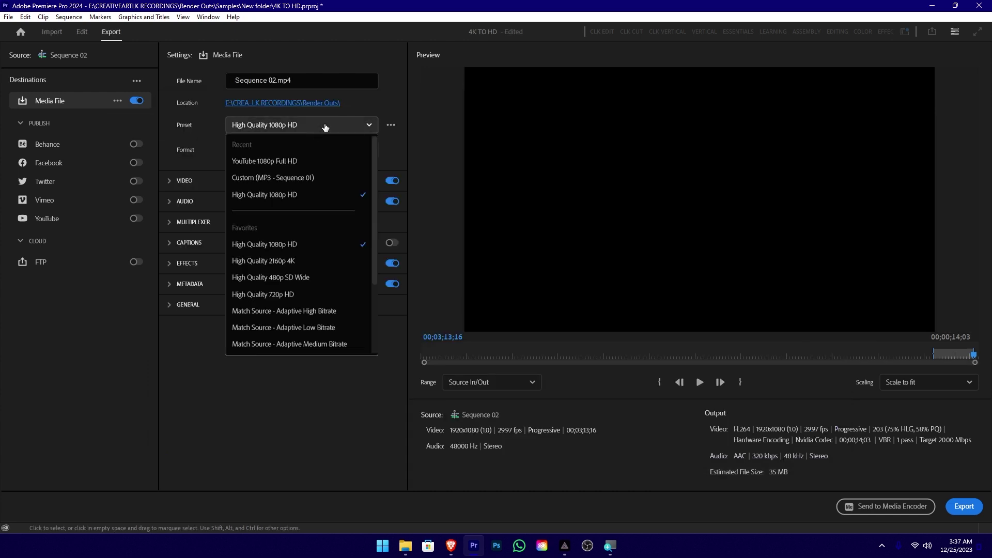
left_click(277, 162)
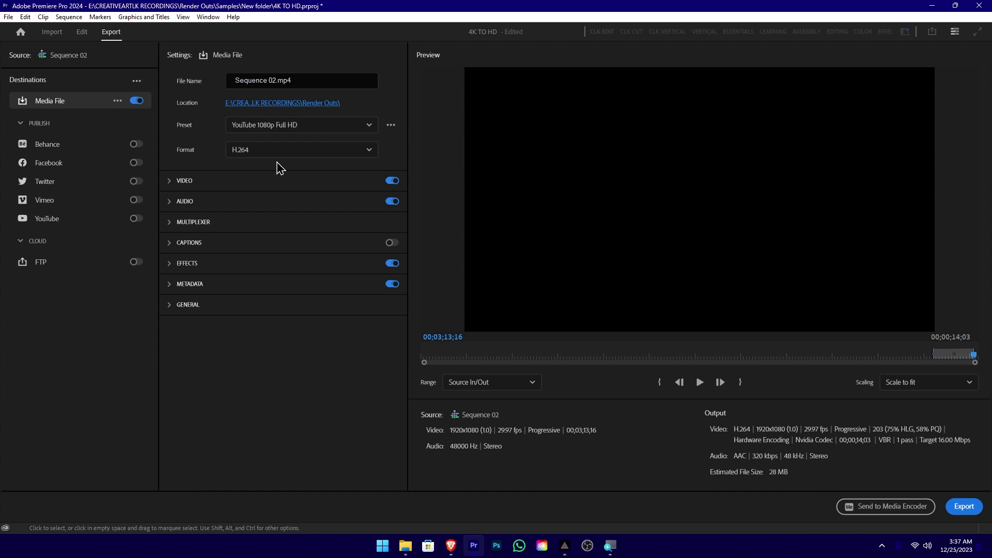